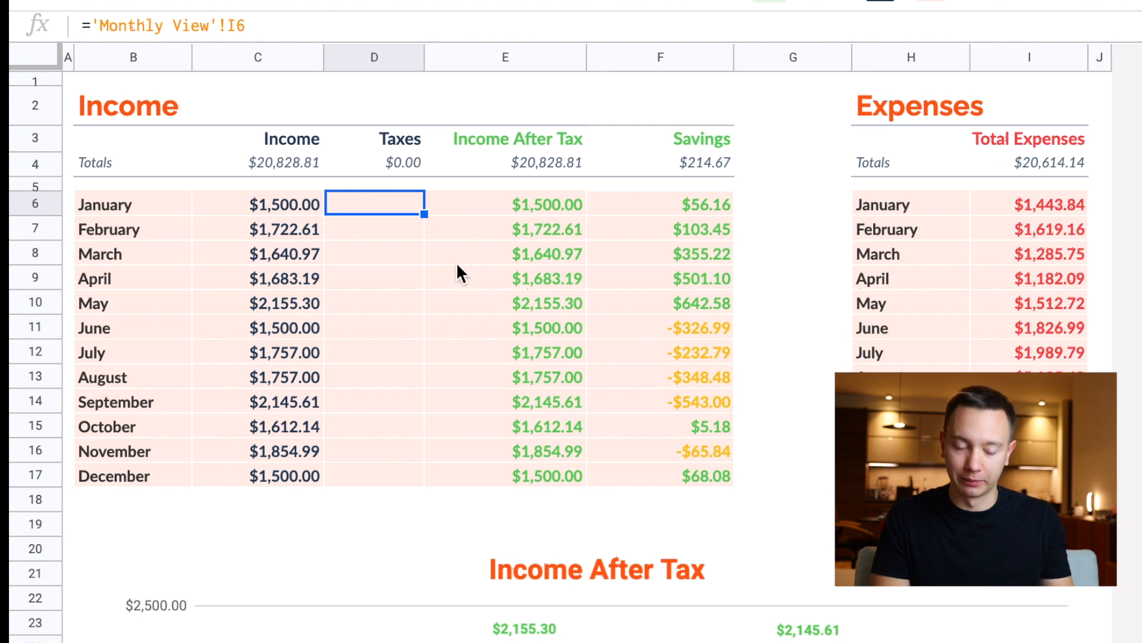
Check January's Income After Tax formula and look over the Income After Tax chart on the Summary sheet.
left_click(477, 204)
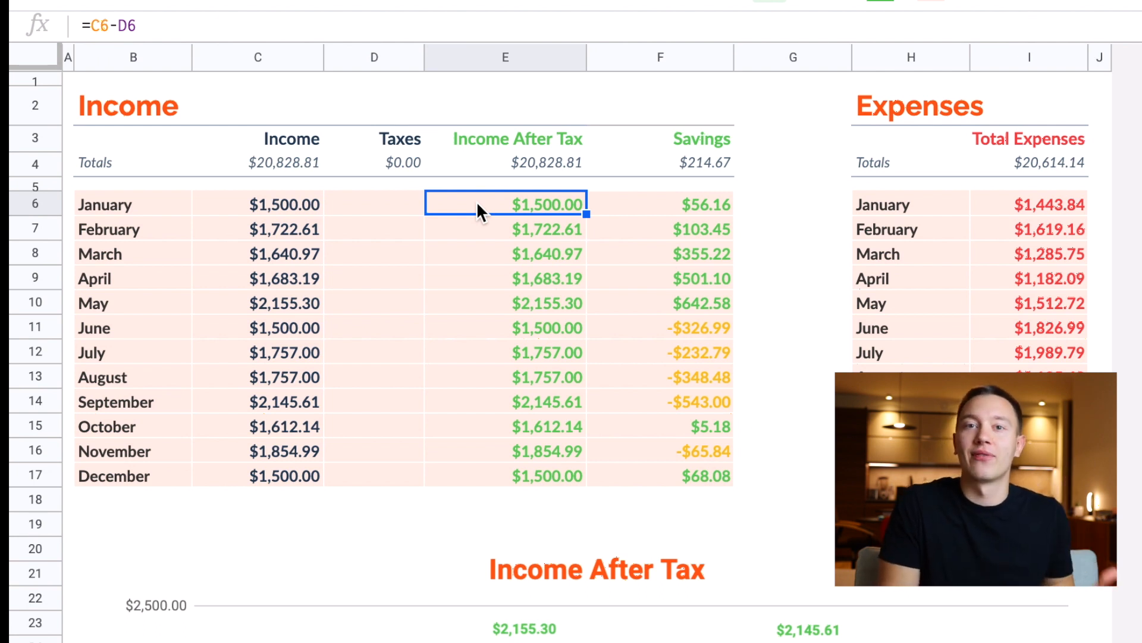
scroll(417, 214, "down", 3)
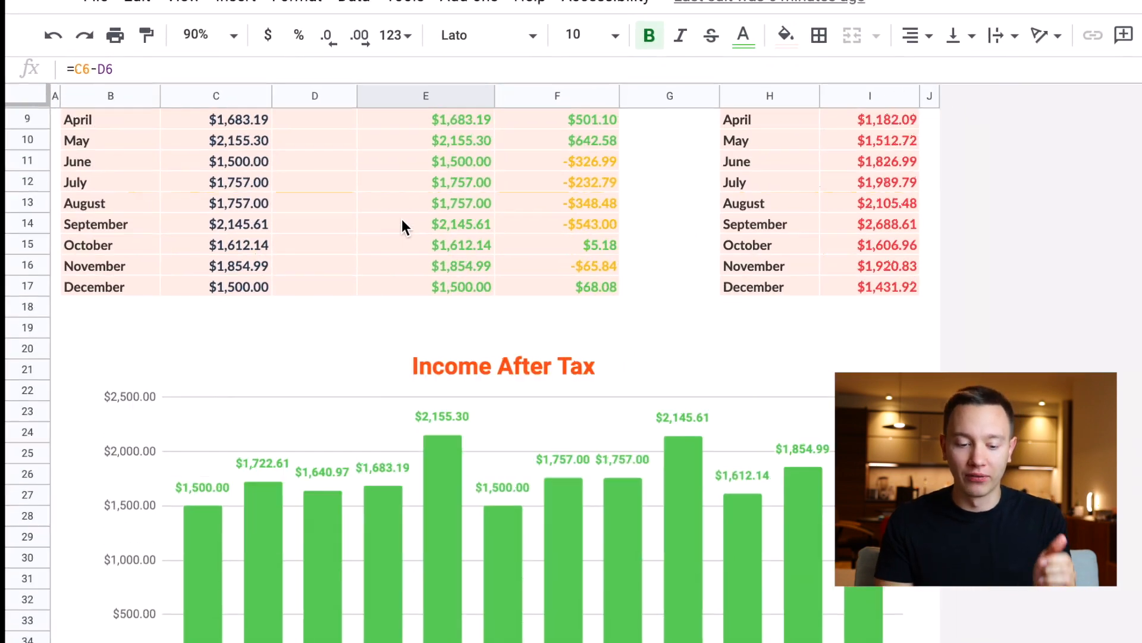
scroll(402, 219, "down", 2)
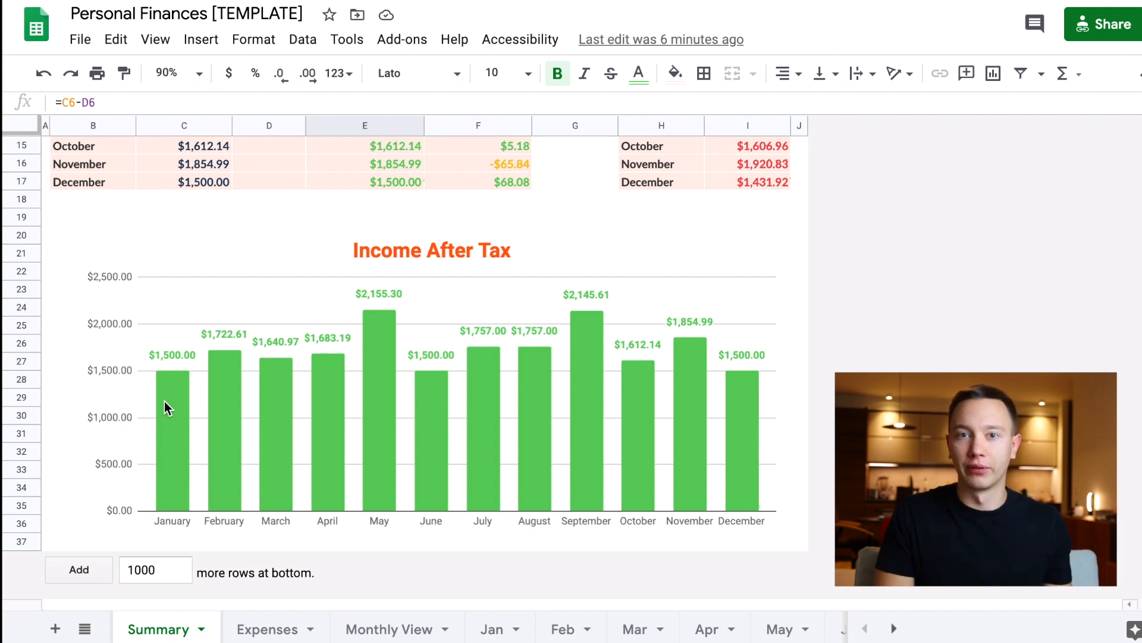
scroll(164, 401, "up", 5)
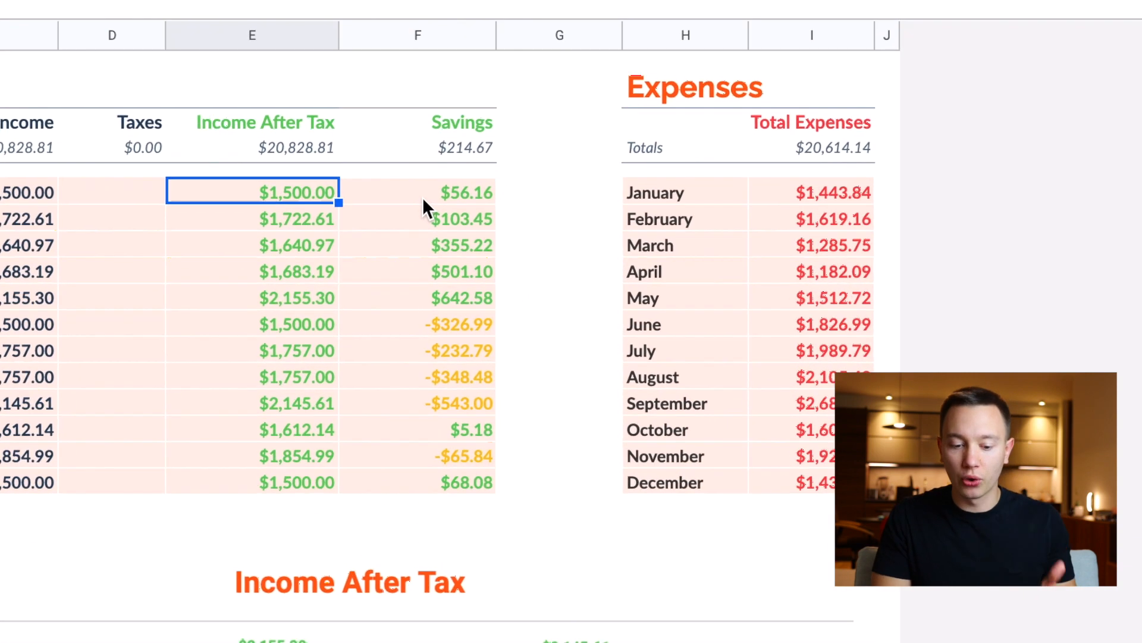
Examine the monthly Savings figures on the Summary sheet from January through July, including the whole June row.
left_click(474, 232)
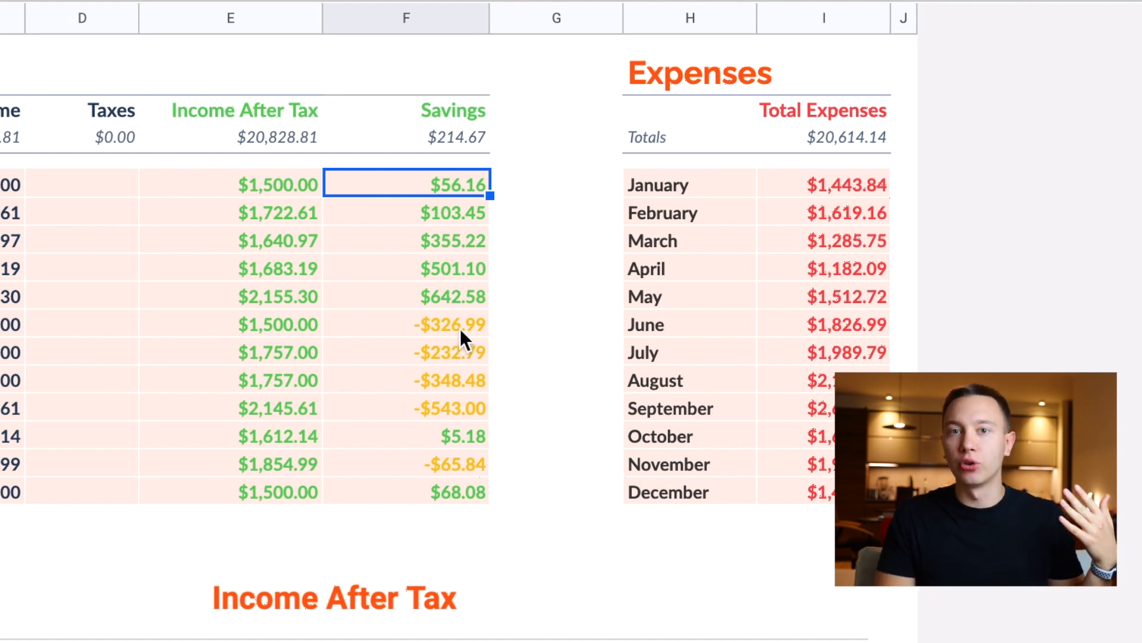
key("Down")
key("Down")
key("Down")
key("Down")
key("Down")
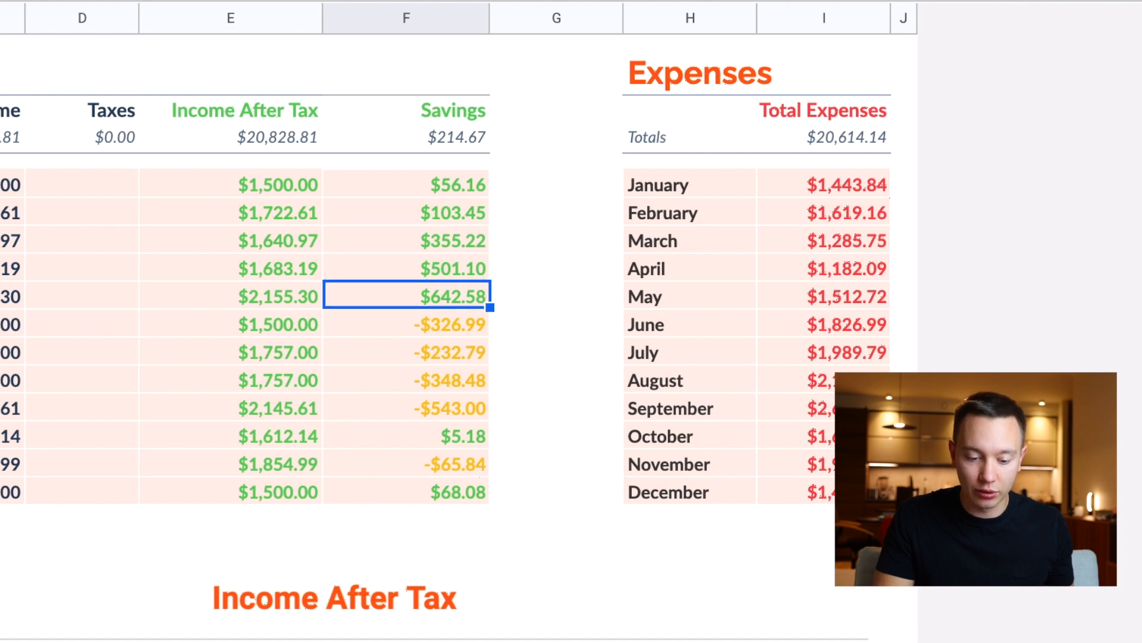
key("shift+space")
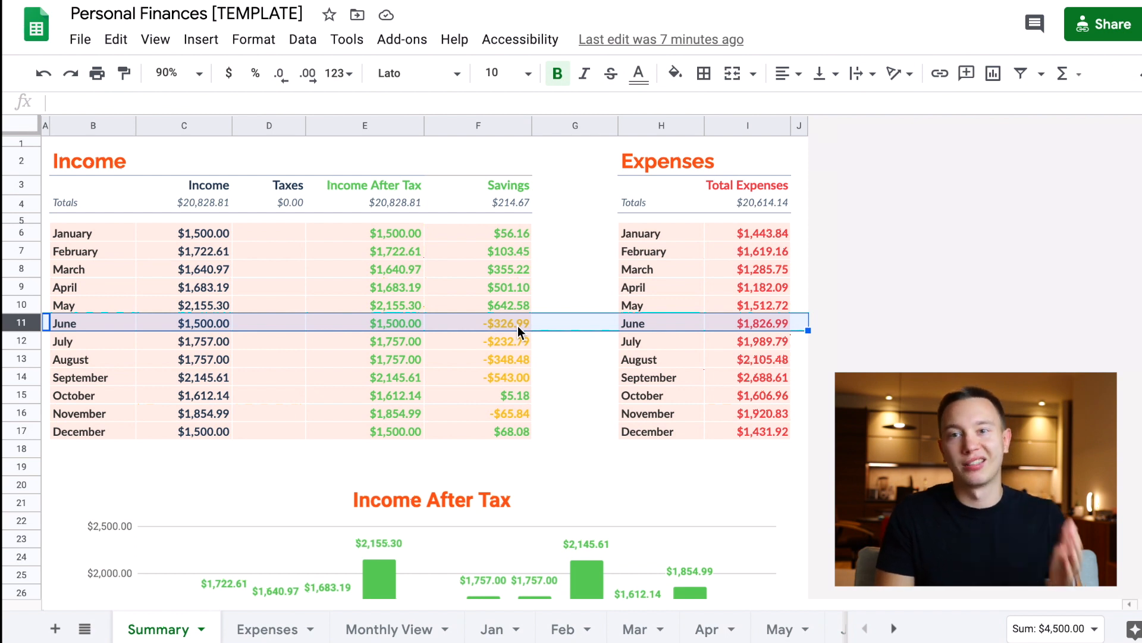
left_click(516, 337)
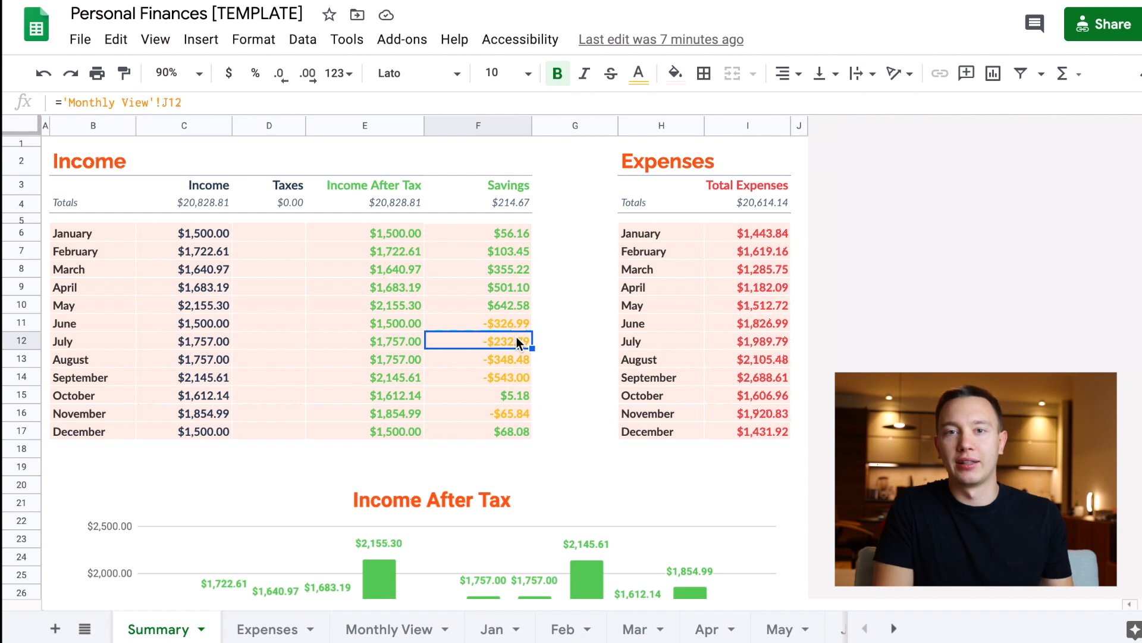
Examine the Total Expenses column for January to December and how its monthly cells reference the Monthly View sheet.
left_click_drag(753, 233, 746, 436)
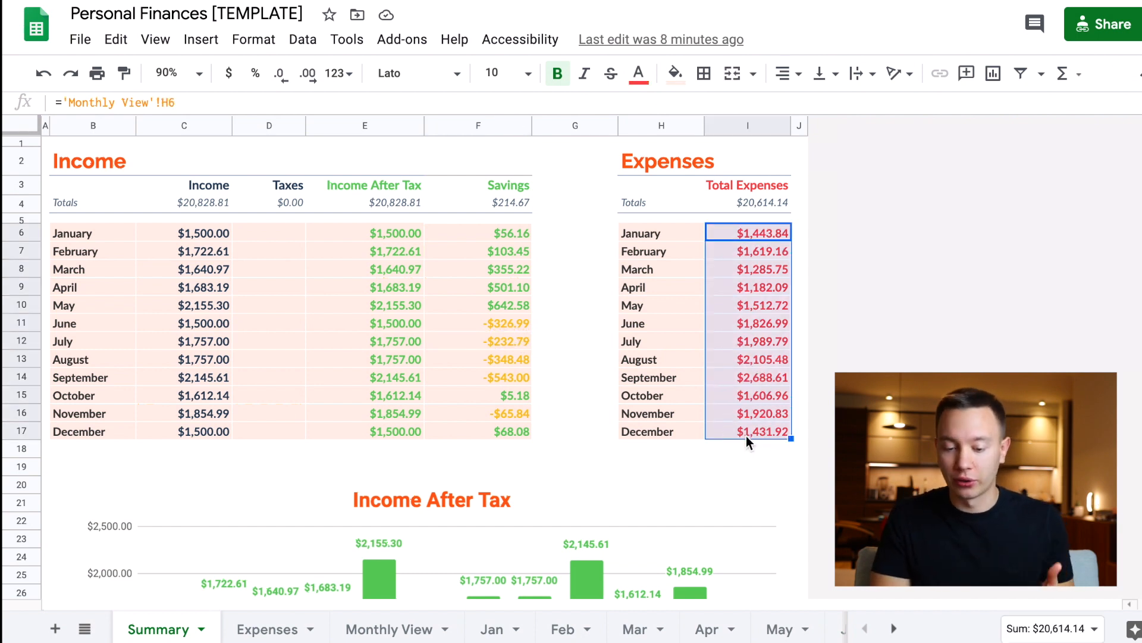
left_click(726, 394)
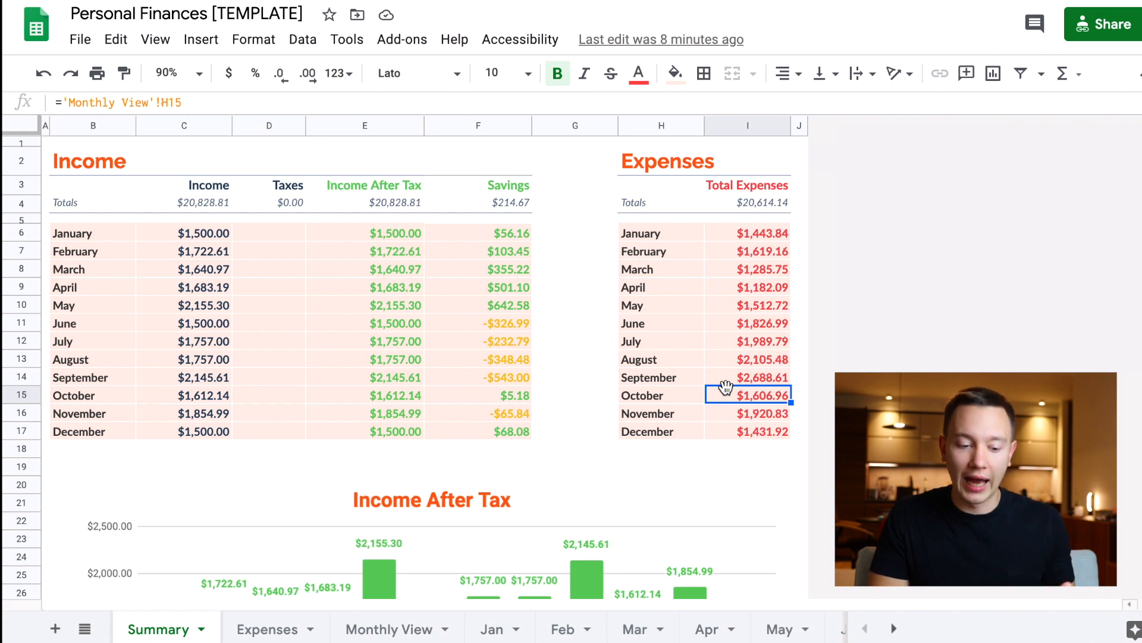
key("Up")
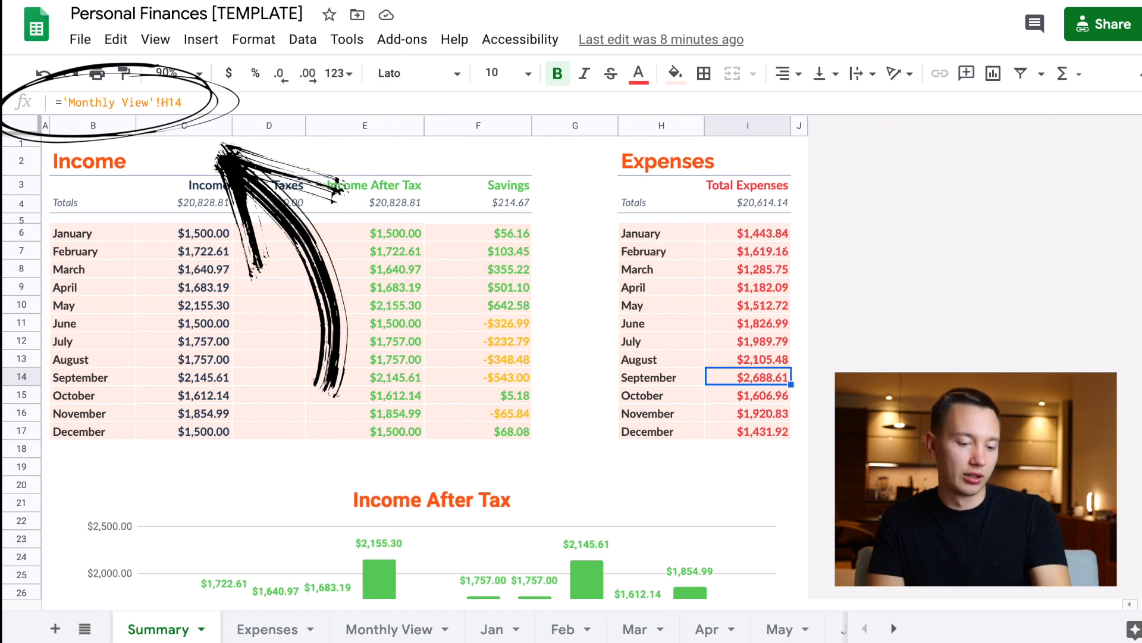
key("Up")
key("Up")
key("Up")
key("Up")
key("Up")
key("Up")
key("Up")
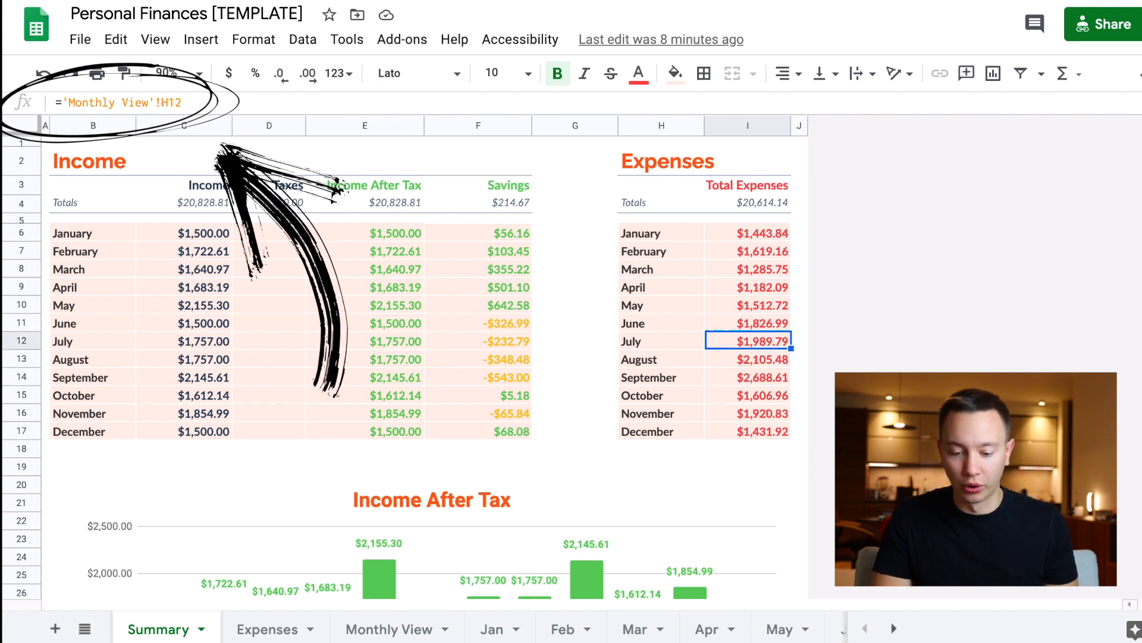
key("Down")
key("Down")
key("Down")
key("Down")
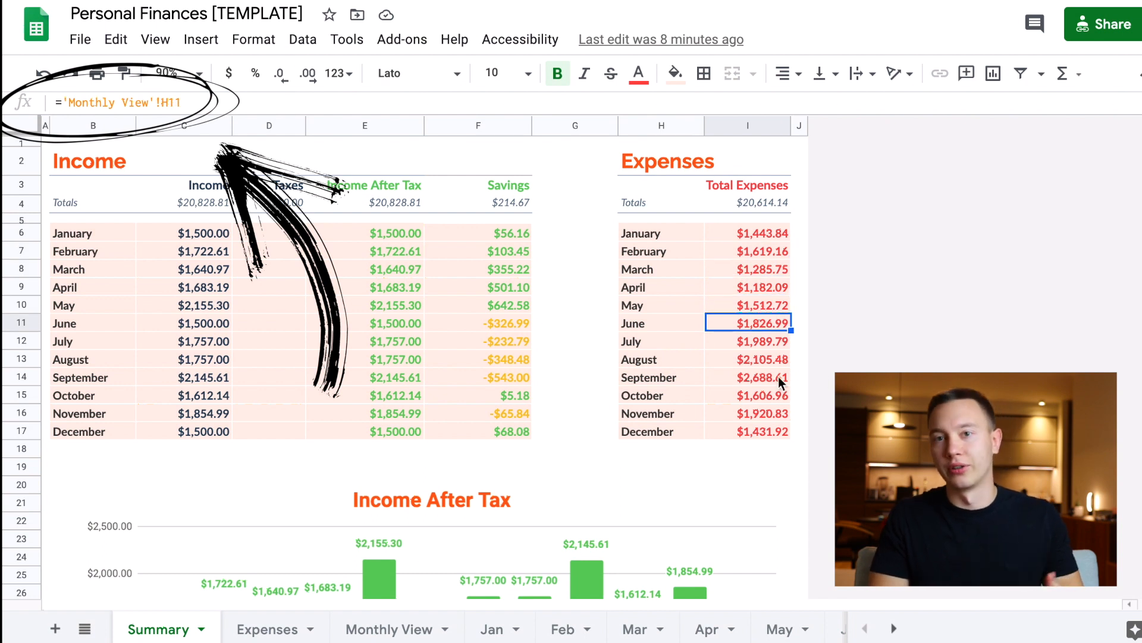
Review the Totals row across income and expenses, plus the Income After Tax chart.
left_click_drag(199, 207, 743, 205)
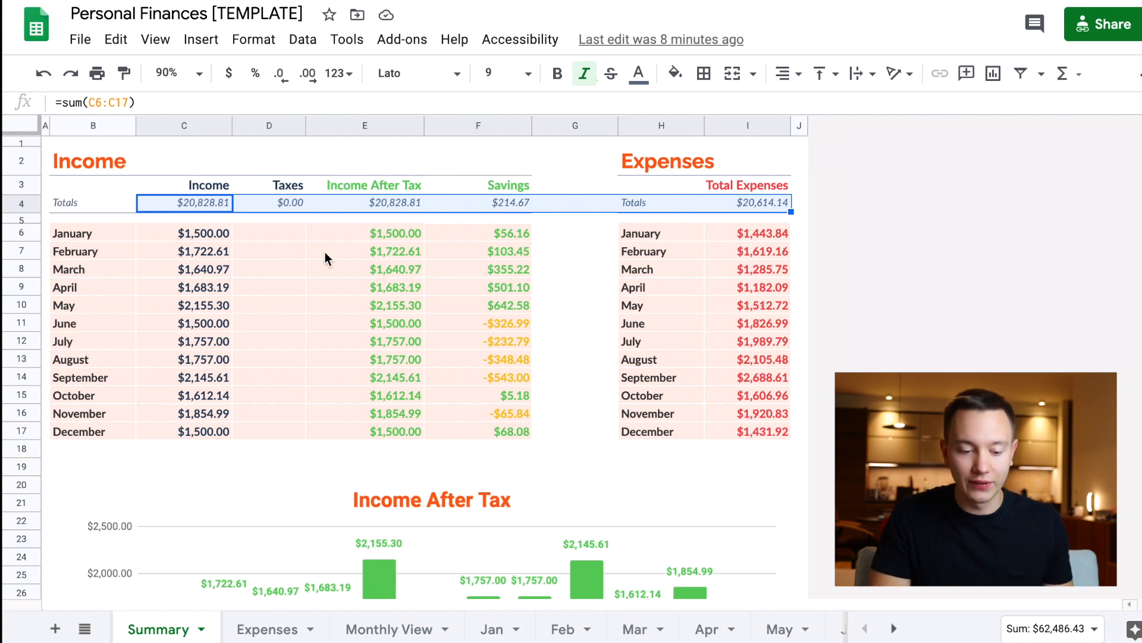
left_click(320, 289)
scroll(320, 290, "down", 2)
scroll(321, 290, "down", 3)
scroll(320, 290, "up", 5)
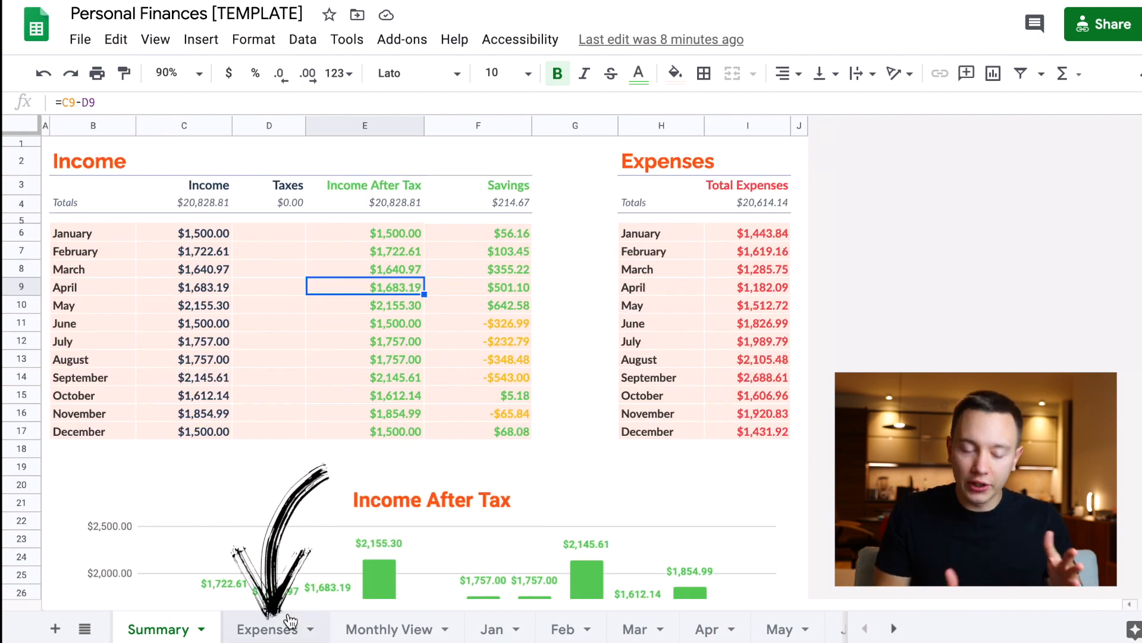
Open the Expenses sheet and examine its Total Expenses amounts from January to December.
left_click(279, 631)
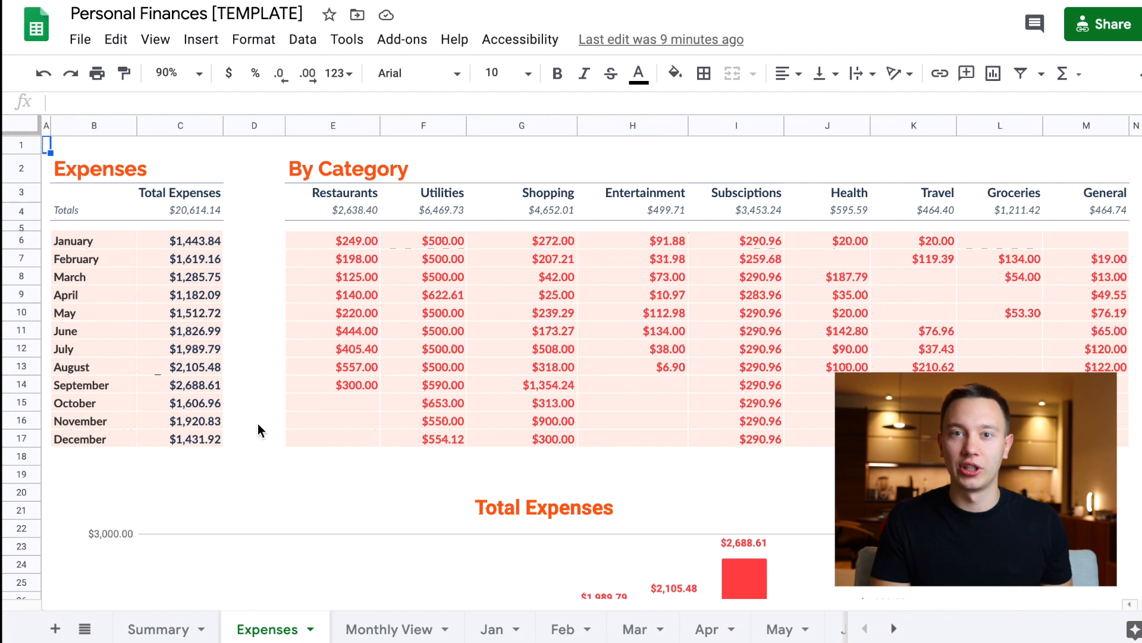
left_click(189, 240)
left_click_drag(190, 240, 184, 437)
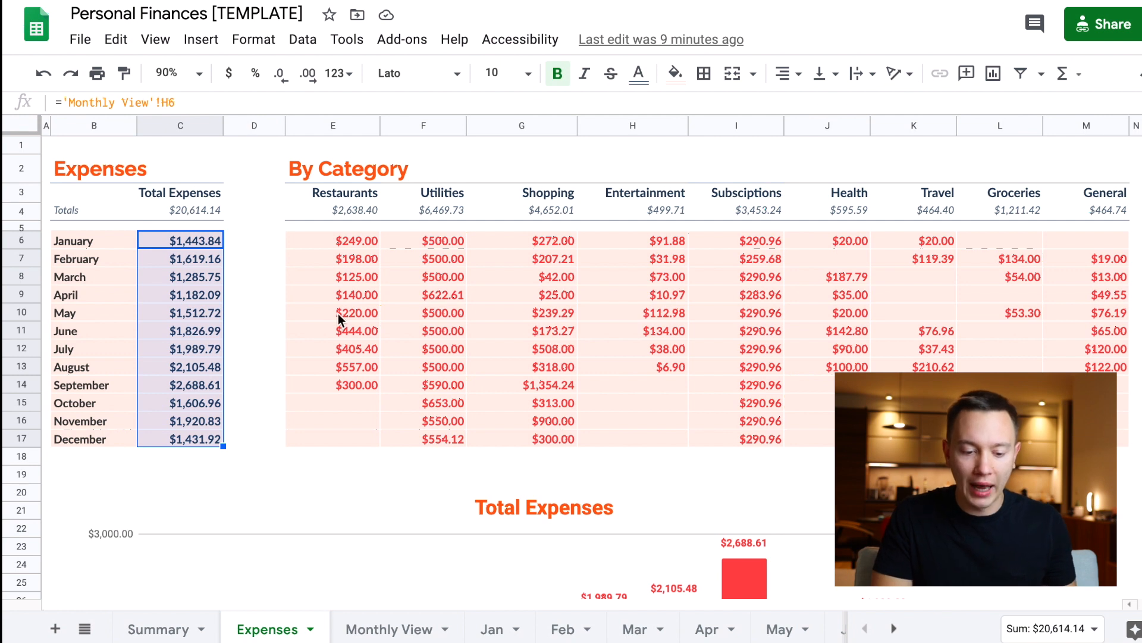
Inspect the By Category formulas in the April and June rows and the Restaurants, Utilities and Shopping headings.
left_click(342, 293)
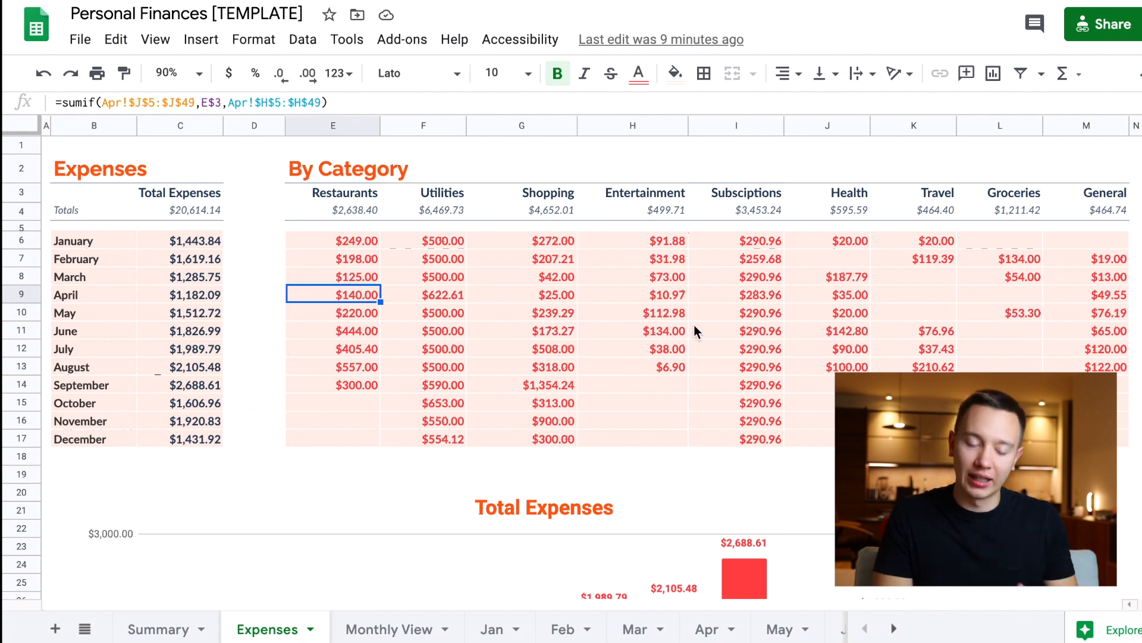
left_click(384, 331)
key("Right")
key("Right")
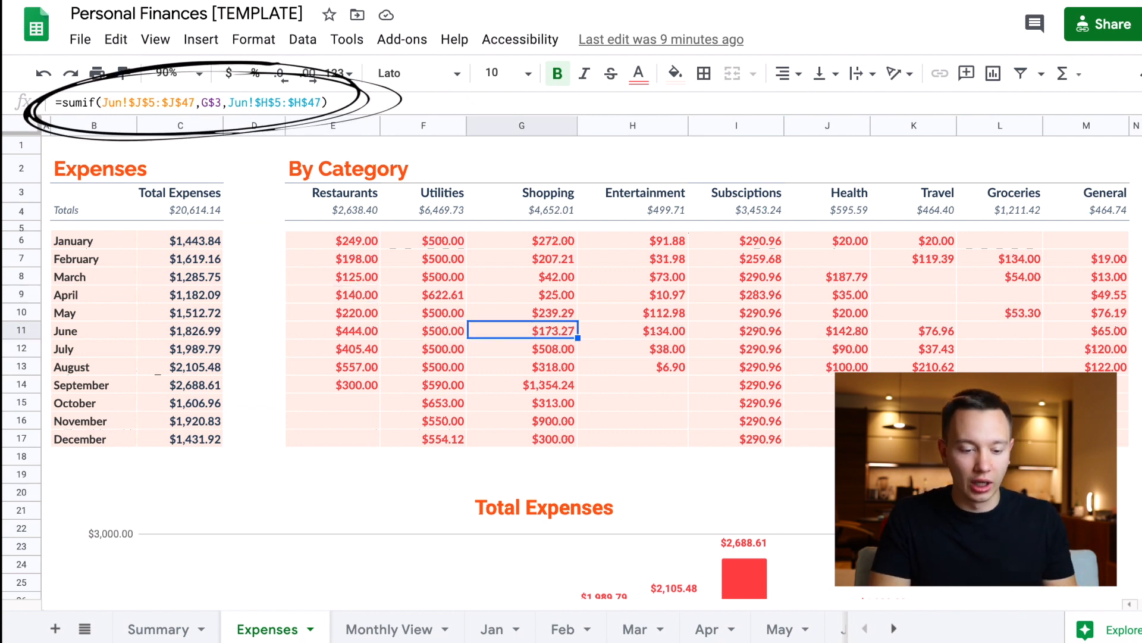
key("Left")
key("Left")
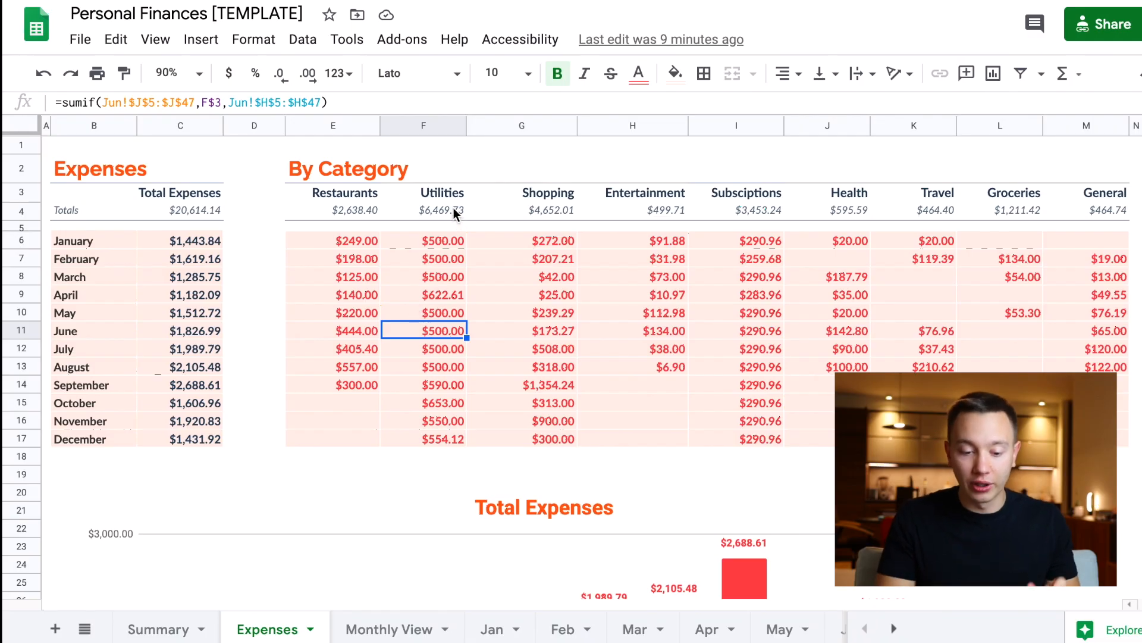
left_click_drag(360, 194, 555, 202)
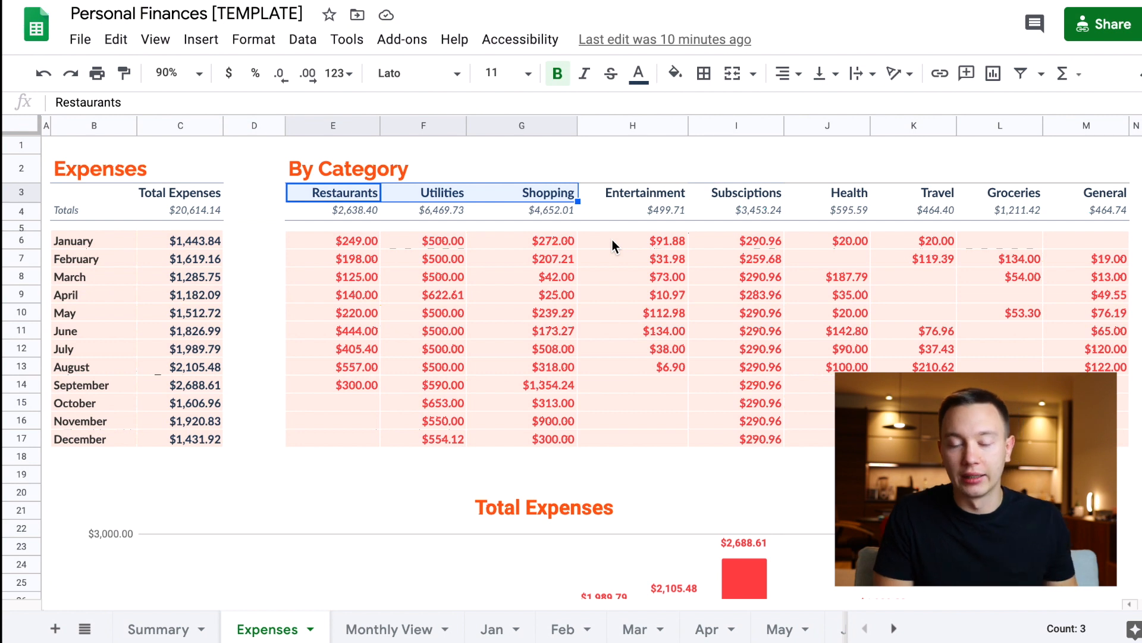
View the Total Expenses bar chart and the Expenses by Category pie chart below the expense tables.
left_click(595, 351)
scroll(595, 357, "down", 4)
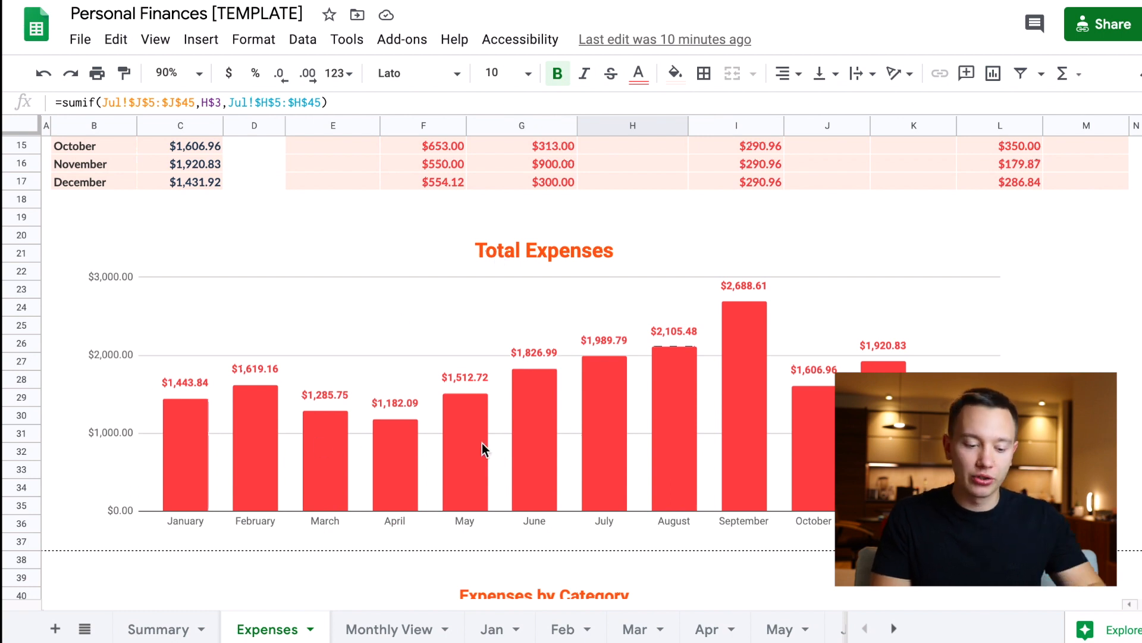
scroll(482, 443, "down", 6)
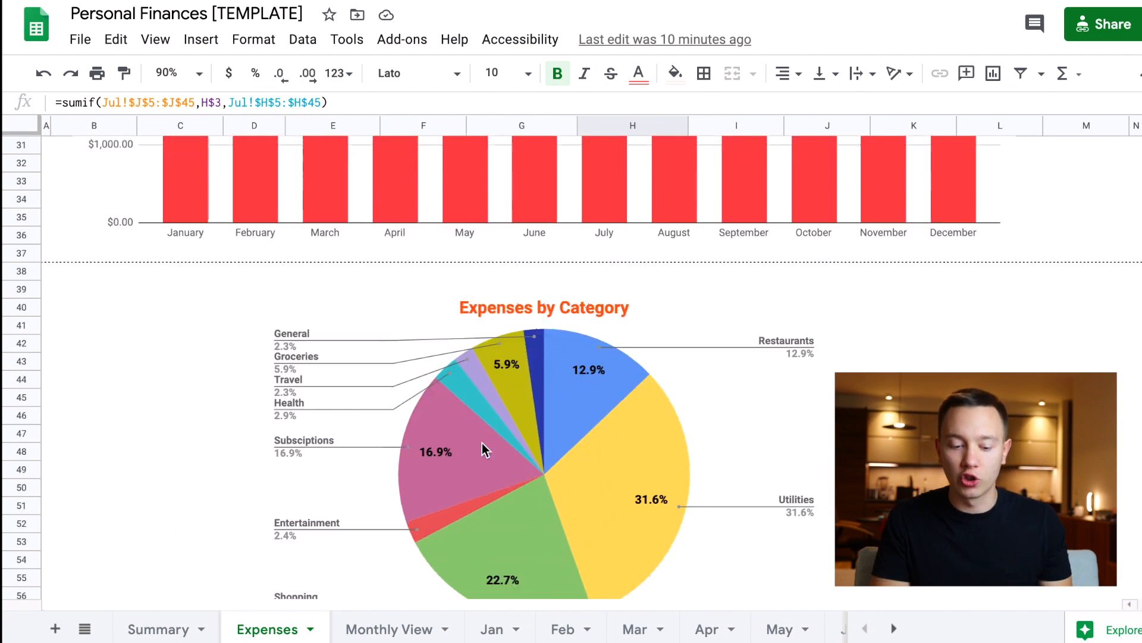
scroll(482, 443, "down", 1)
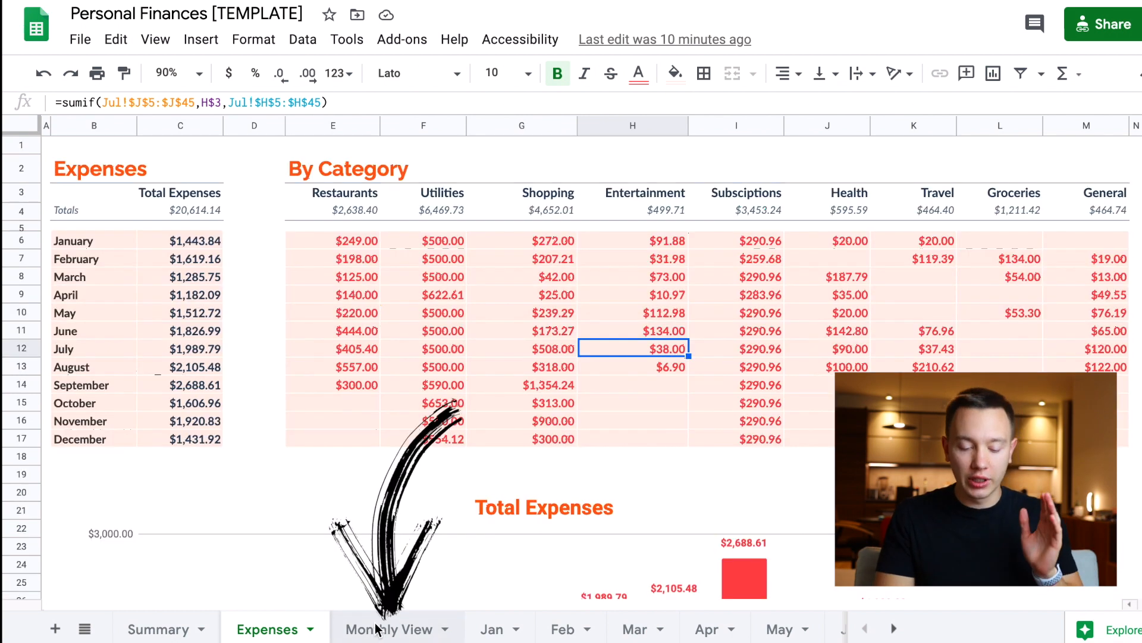
Open the Monthly View sheet and examine the Salary column from January to December.
left_click(374, 628)
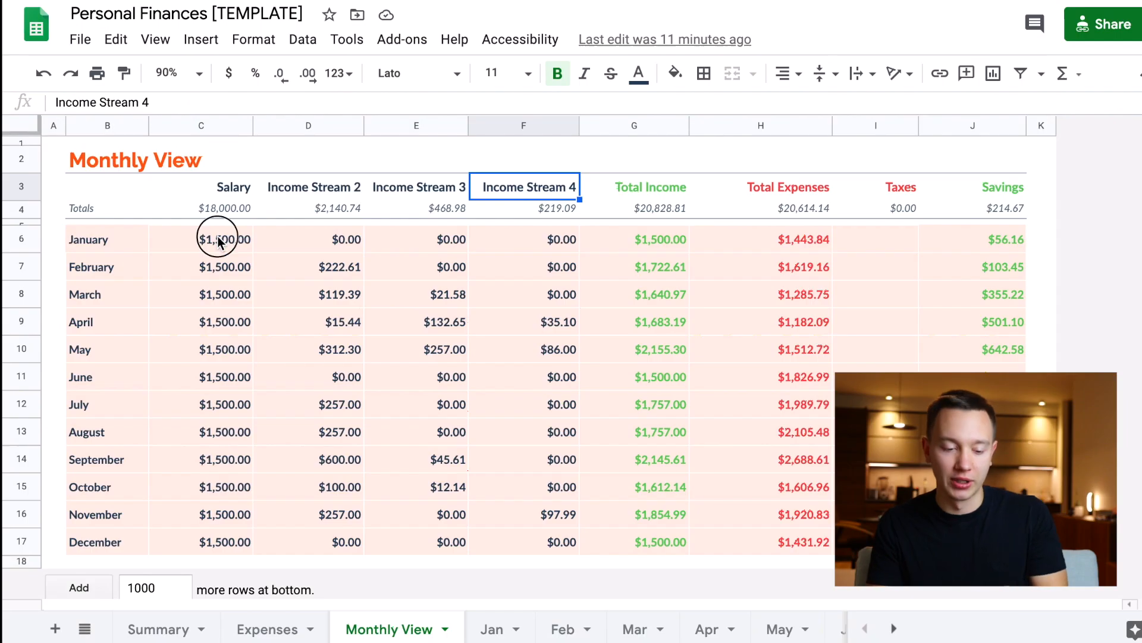
left_click(219, 239)
left_click_drag(219, 239, 222, 534)
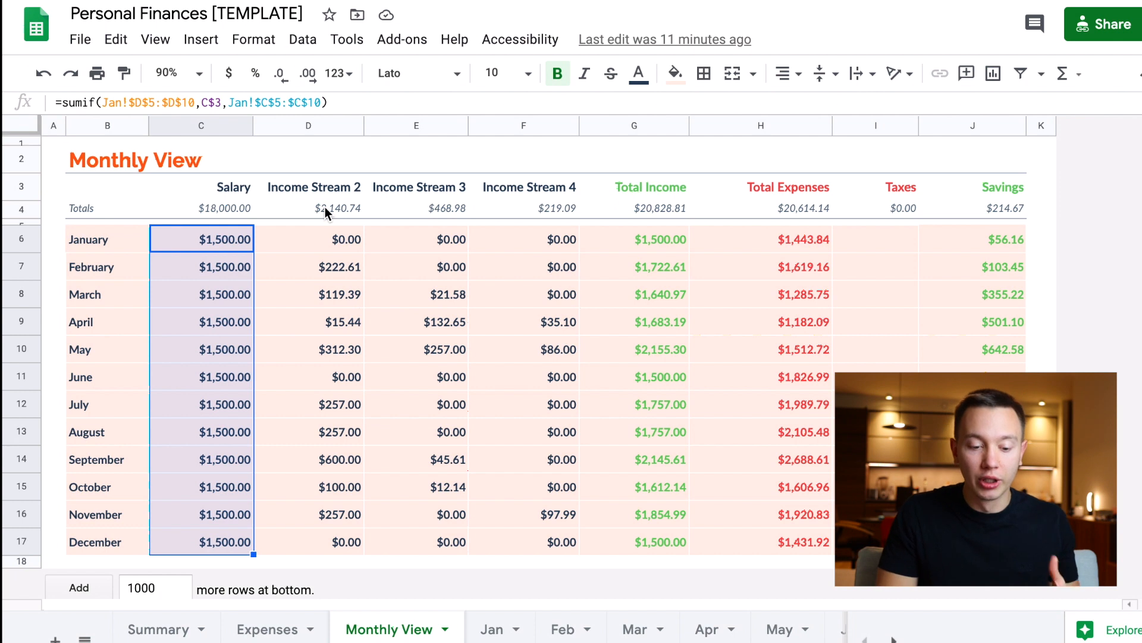
Examine the Income Stream 2, 3 and 4 headings and their monthly amounts from February to November.
left_click(322, 184)
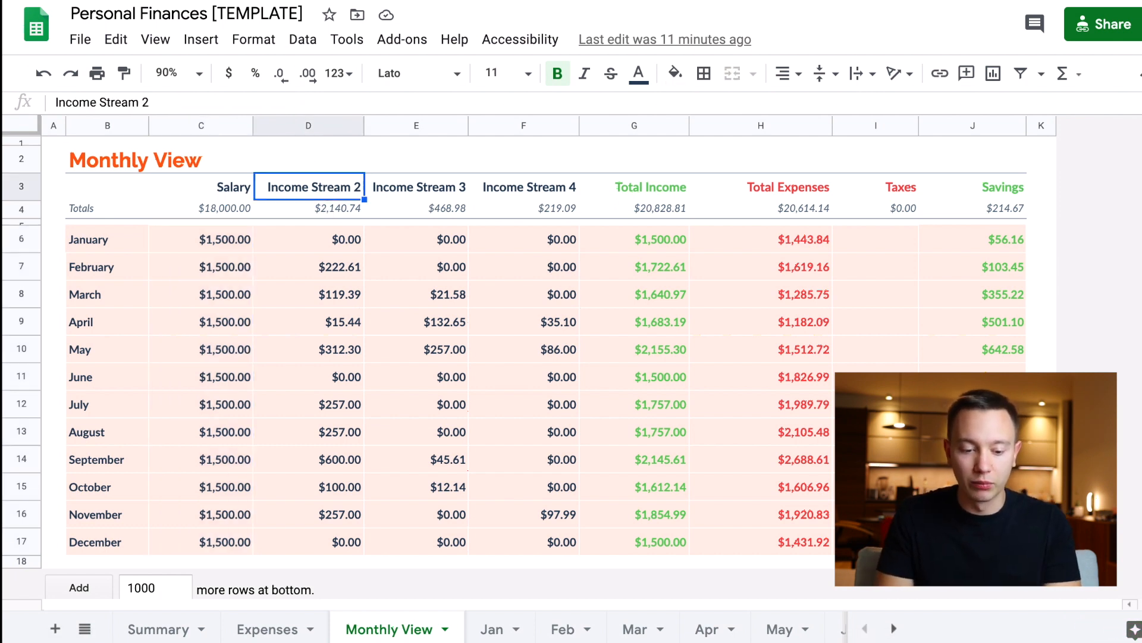
key("shift+Right")
key("shift+Right")
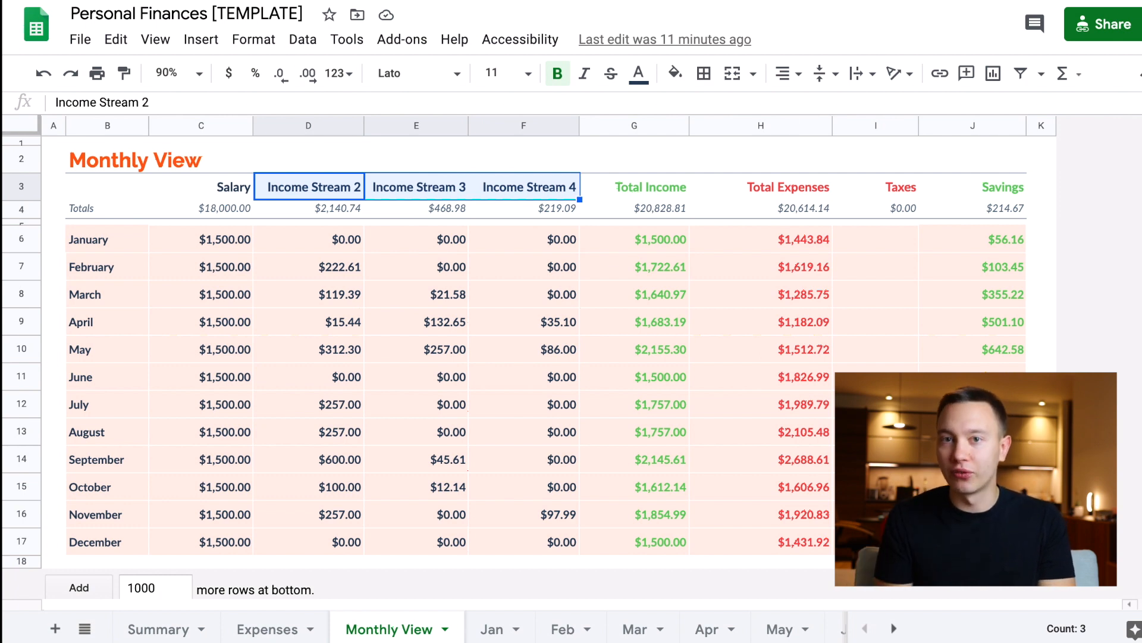
left_click_drag(337, 266, 331, 511)
left_click_drag(441, 262, 427, 492)
left_click_drag(537, 266, 540, 504)
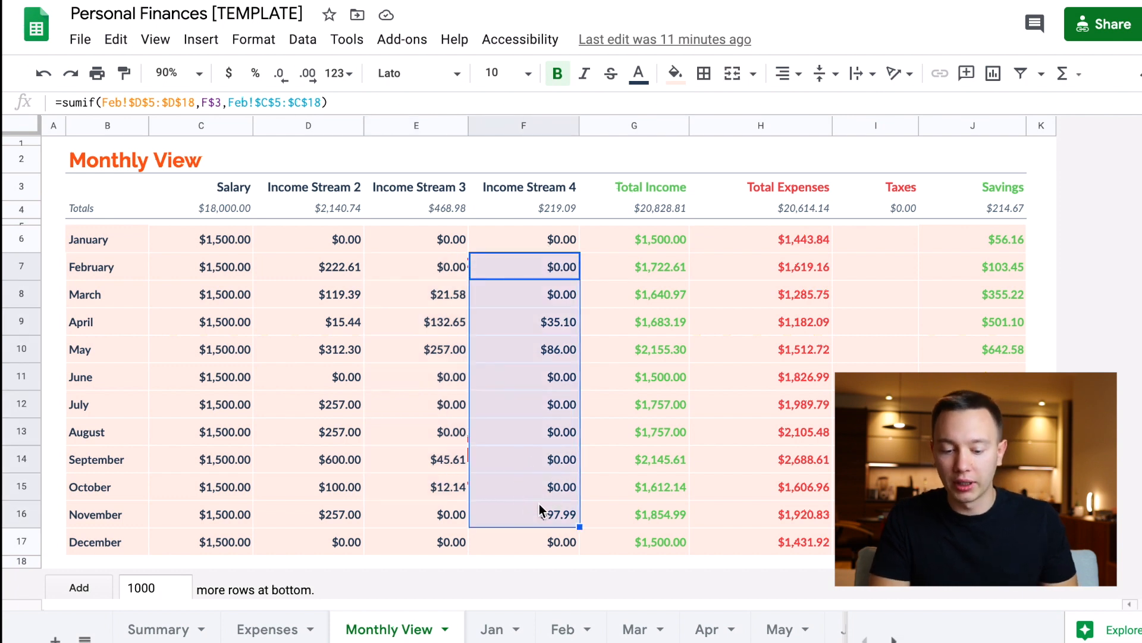
Review the totals of Income Streams 2 to 4 in the Totals row.
left_click(382, 372)
left_click(265, 207)
left_click_drag(420, 226, 516, 212)
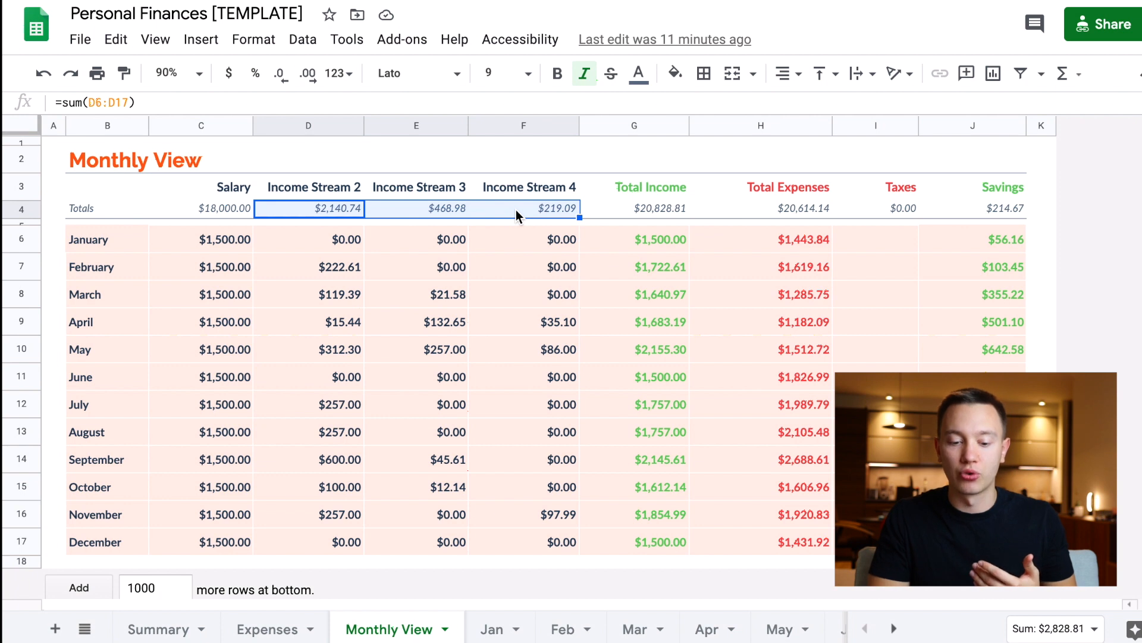
Inspect February's Total Income formula and examine the Total Income column from January to September.
left_click(652, 271)
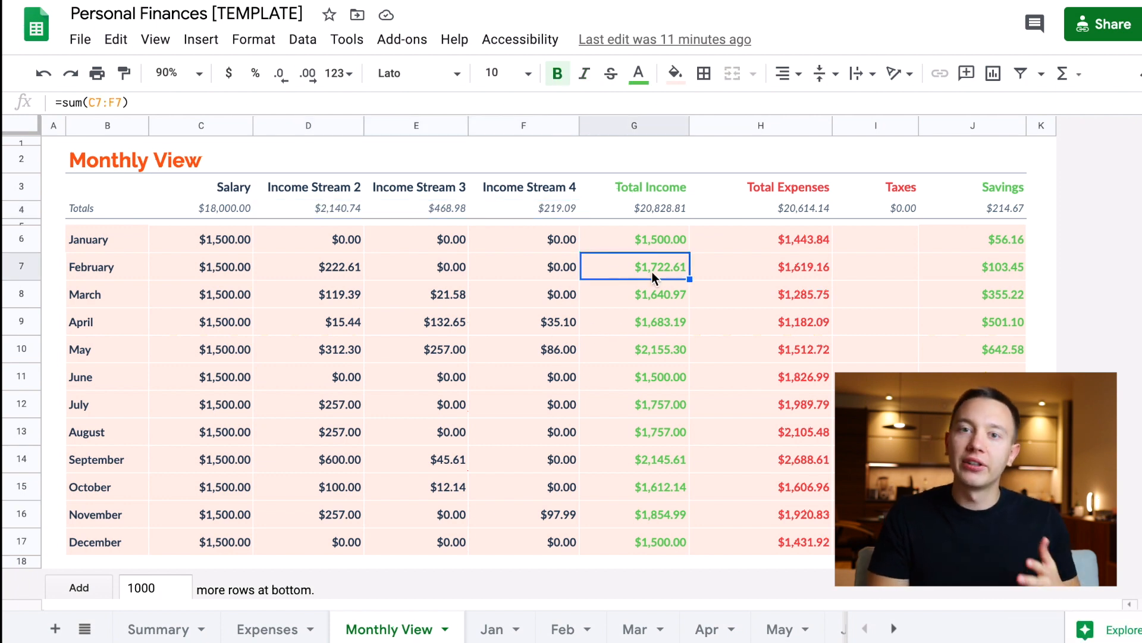
left_click(658, 243)
left_click_drag(658, 244, 653, 460)
Examine the Total Expenses column in Monthly View and the monthly sheet references in its February to June cells.
left_click_drag(794, 241, 798, 430)
left_click(787, 264)
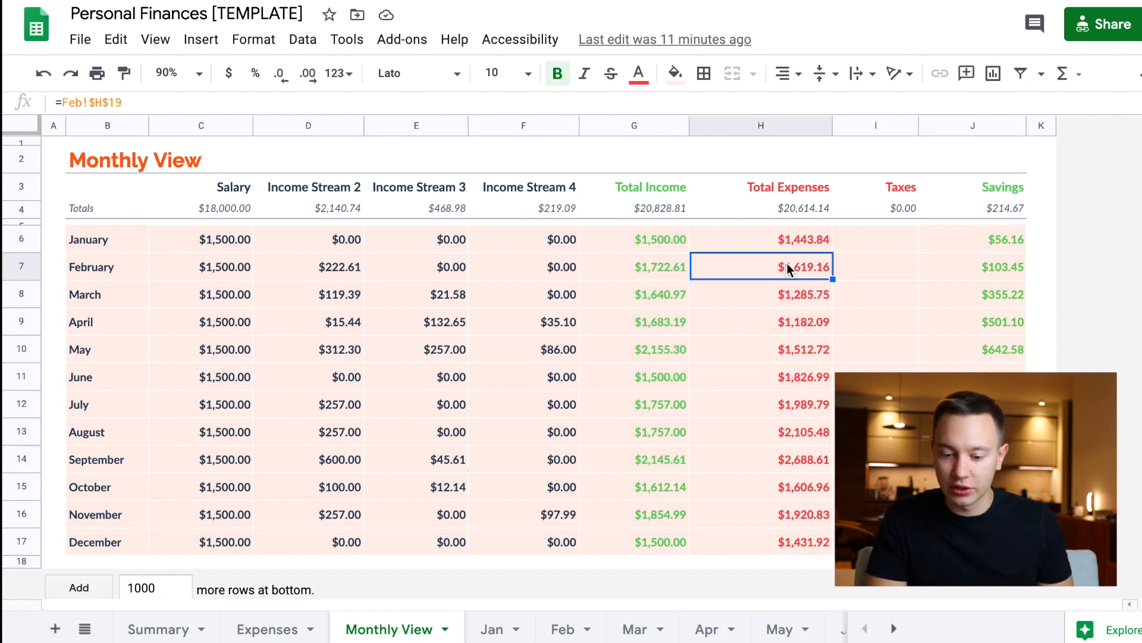
key("Down")
key("Down")
key("Down")
key("Down")
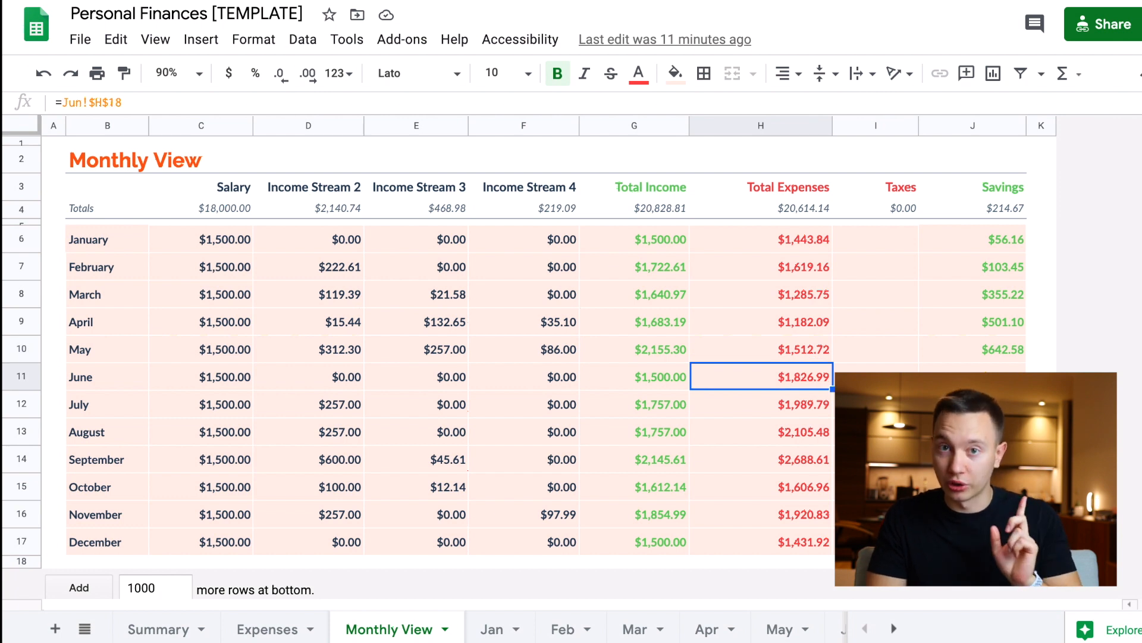
Check the January Taxes cell and examine the Savings column from January to June.
left_click(887, 241)
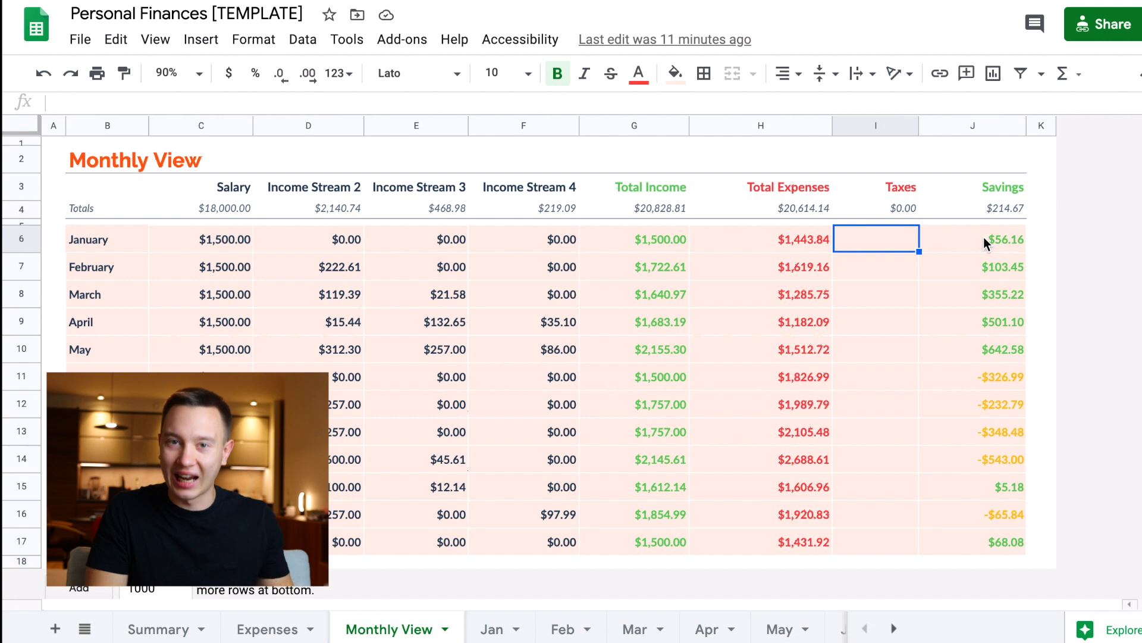
left_click(985, 235)
left_click_drag(983, 286, 983, 372)
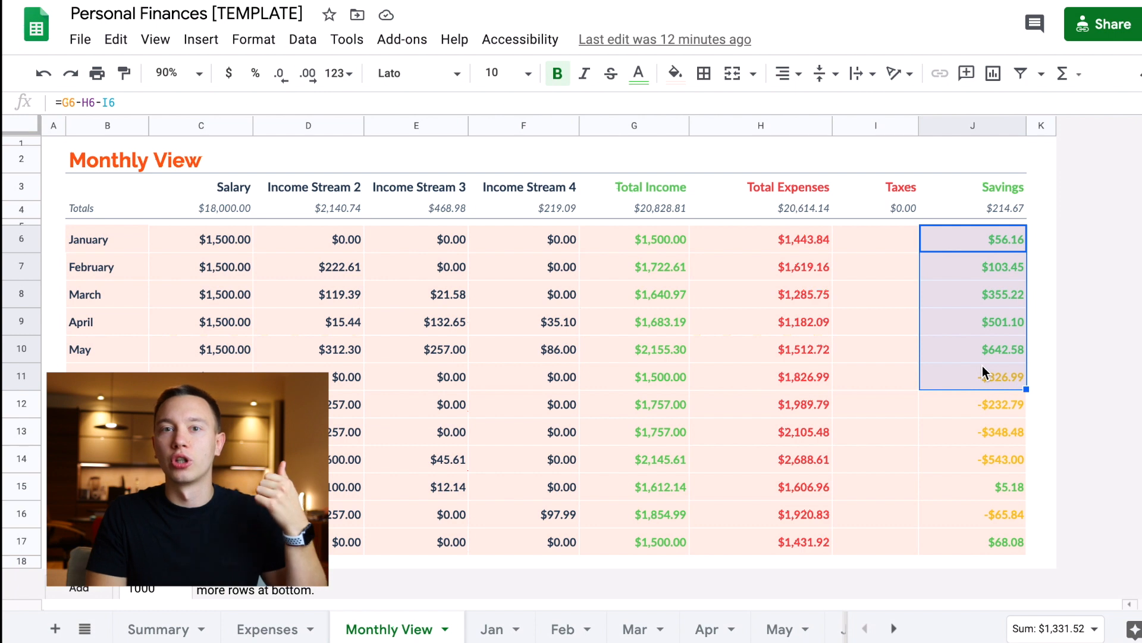
Compare January's Savings formula with the January Total Income and Total Expenses cells it draws on.
left_click(982, 239)
left_click(662, 238)
left_click(782, 240)
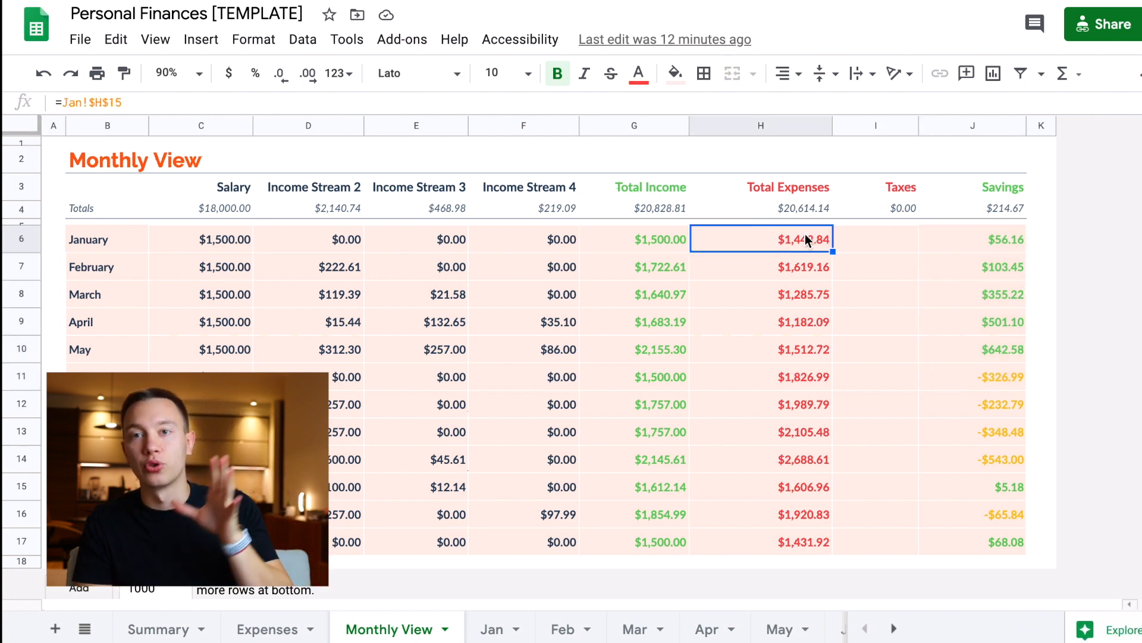
left_click(981, 241)
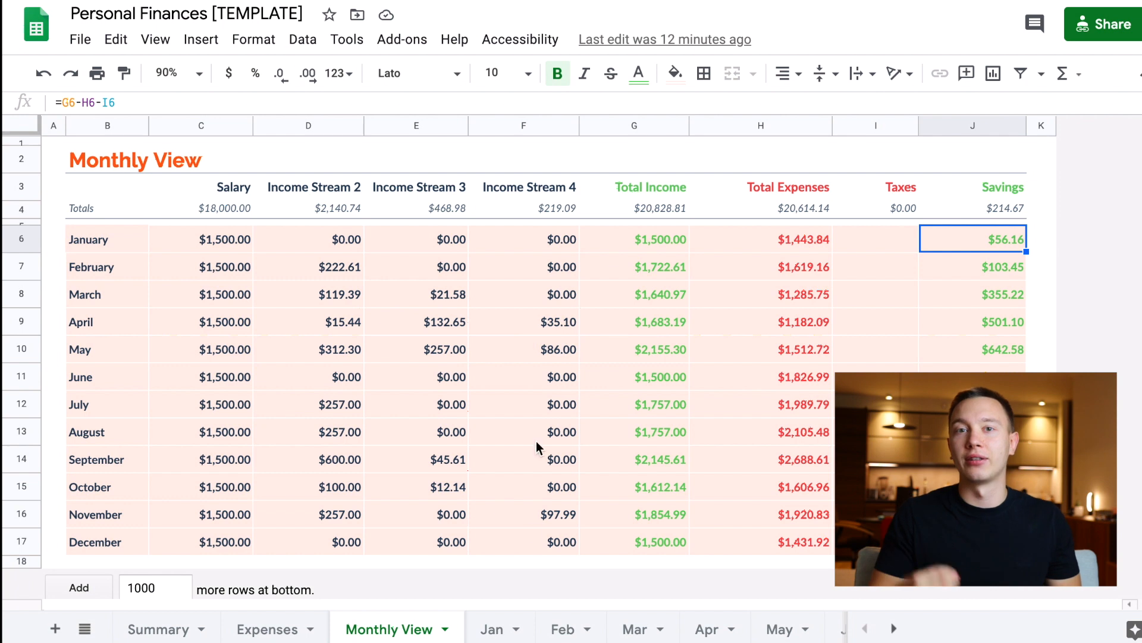
Open the Jan sheet and examine the fields of the salary entry in the Income table, from Date to Notes.
left_click(492, 632)
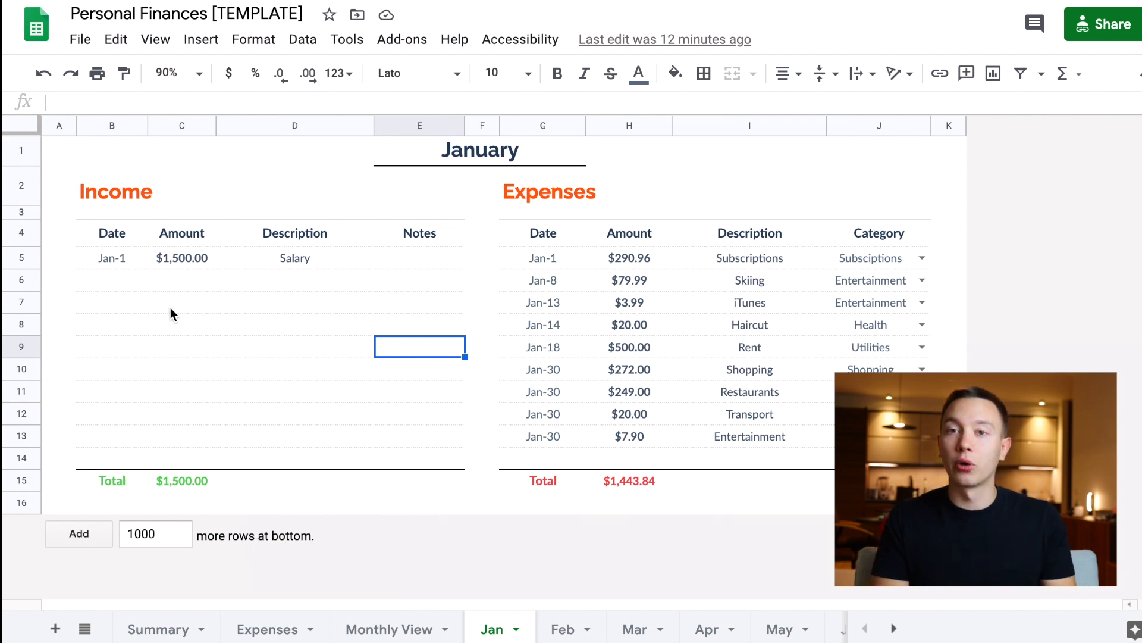
left_click(183, 260)
key("Left")
key("Right")
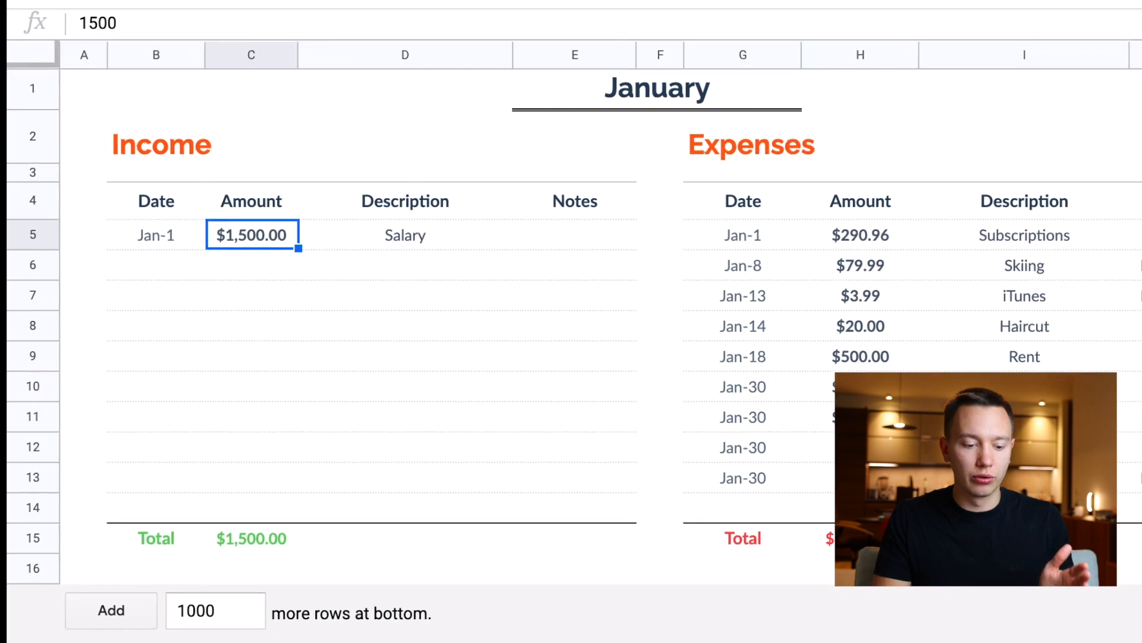
key("Right")
key("Right")
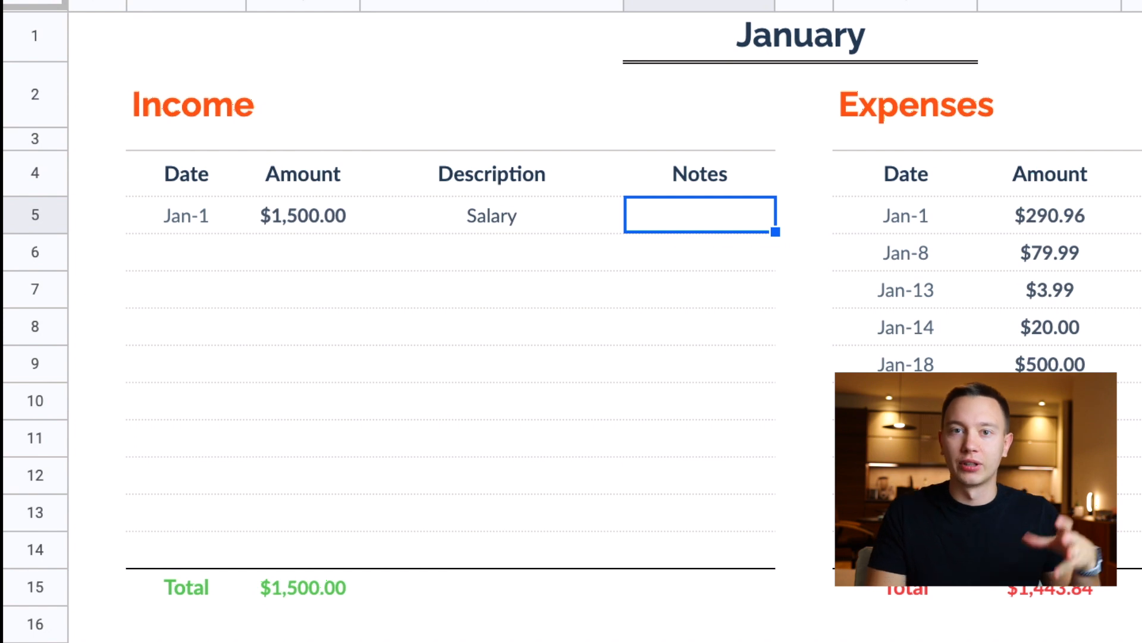
Return to the salary entry's date and review its amount and description.
key("Left")
key("Left")
key("Left")
key("Down")
key("Up")
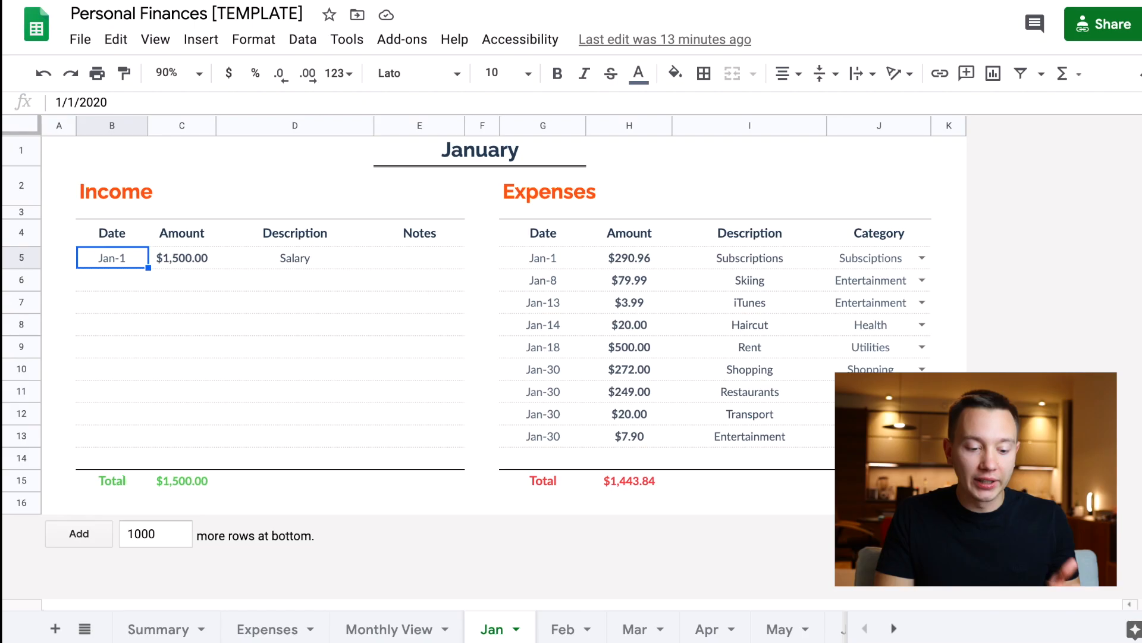
left_click(182, 258)
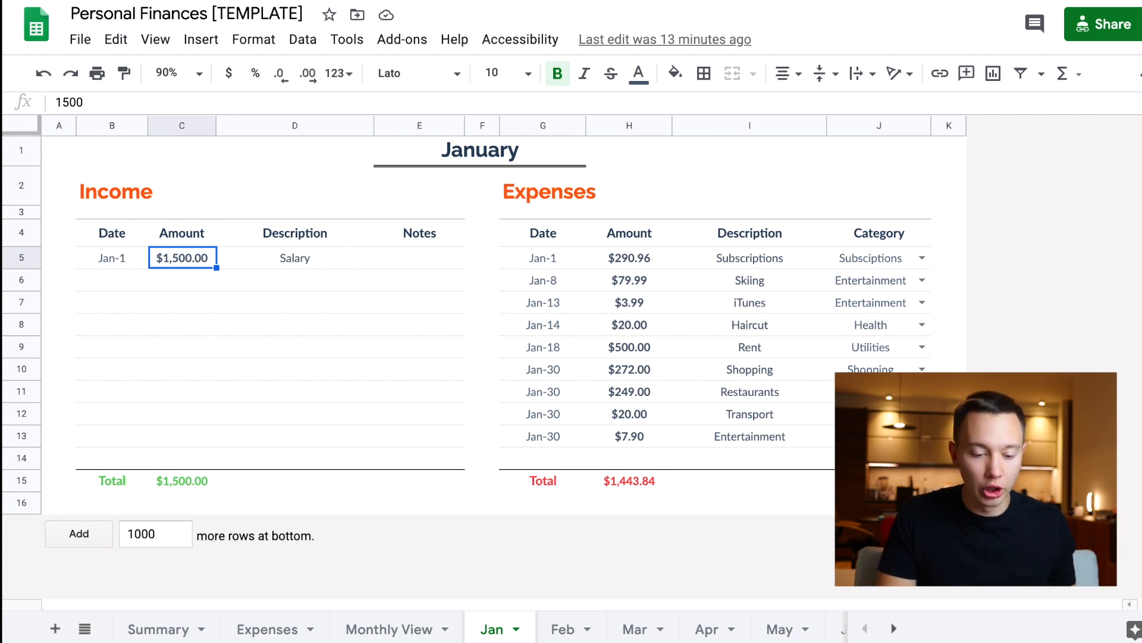
left_click(296, 257)
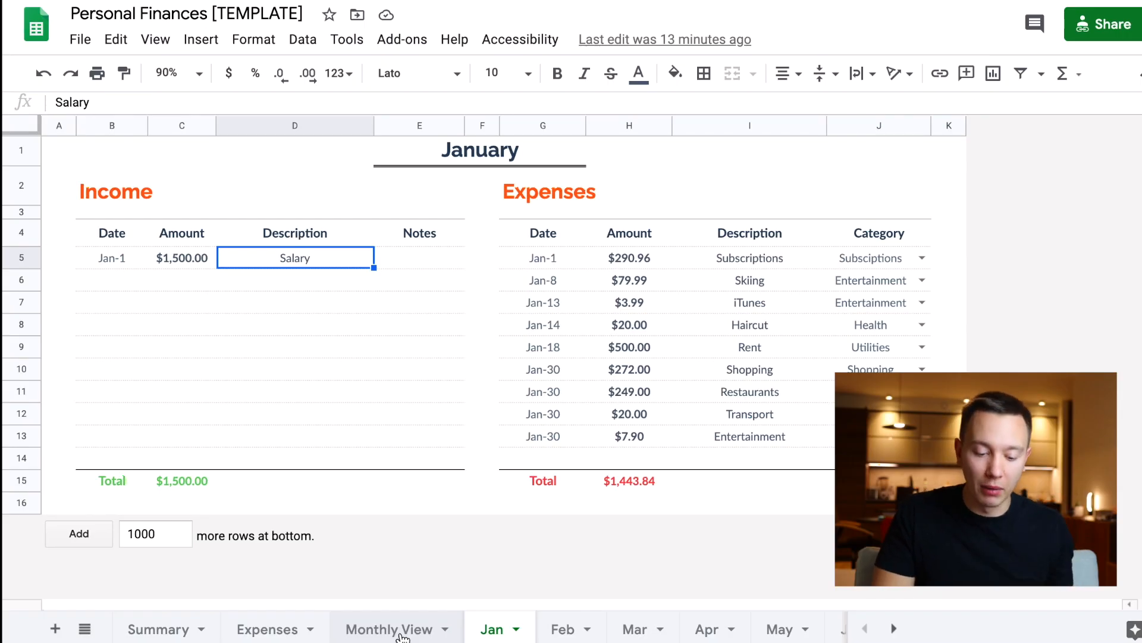
Check the January Salary cell in Monthly View, then return to the Jan sheet.
left_click(402, 636)
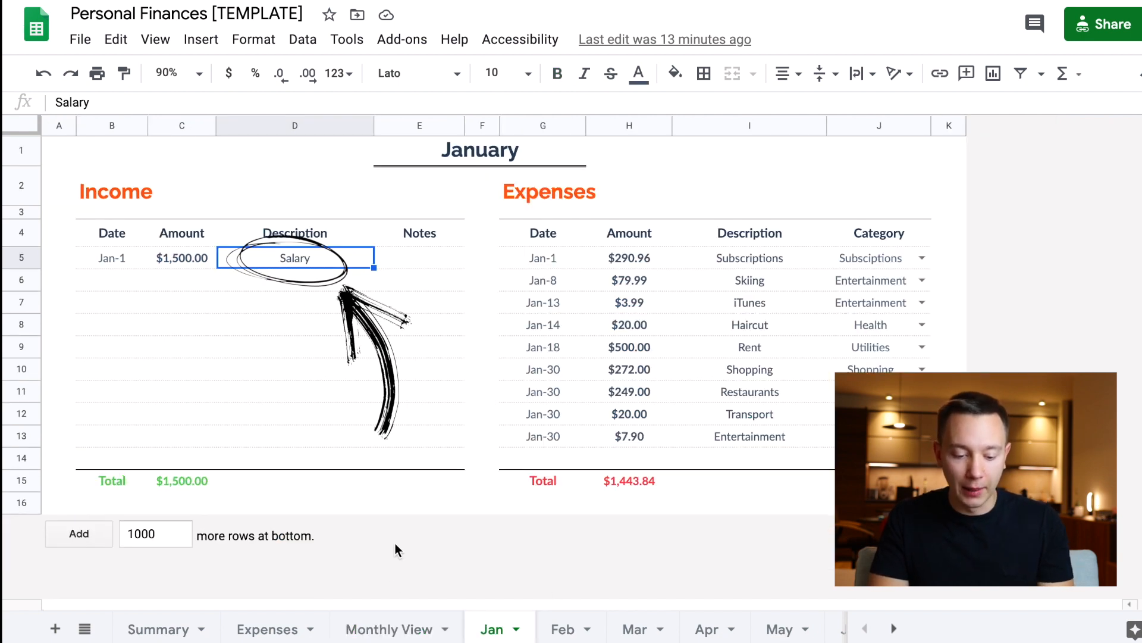
left_click(392, 634)
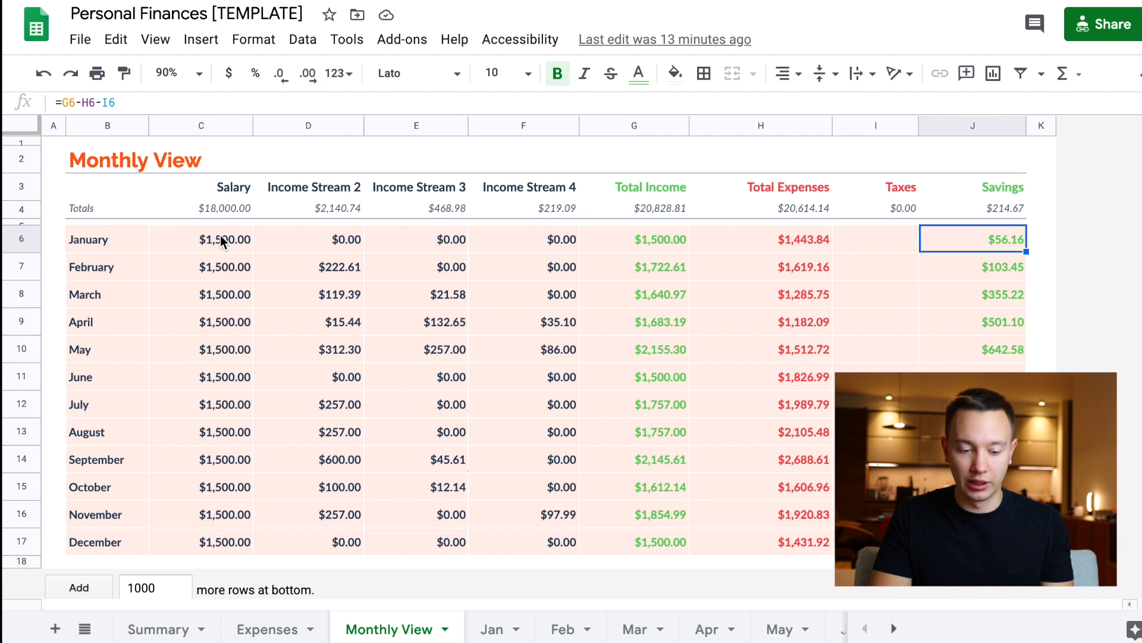
left_click(221, 239)
left_click(491, 631)
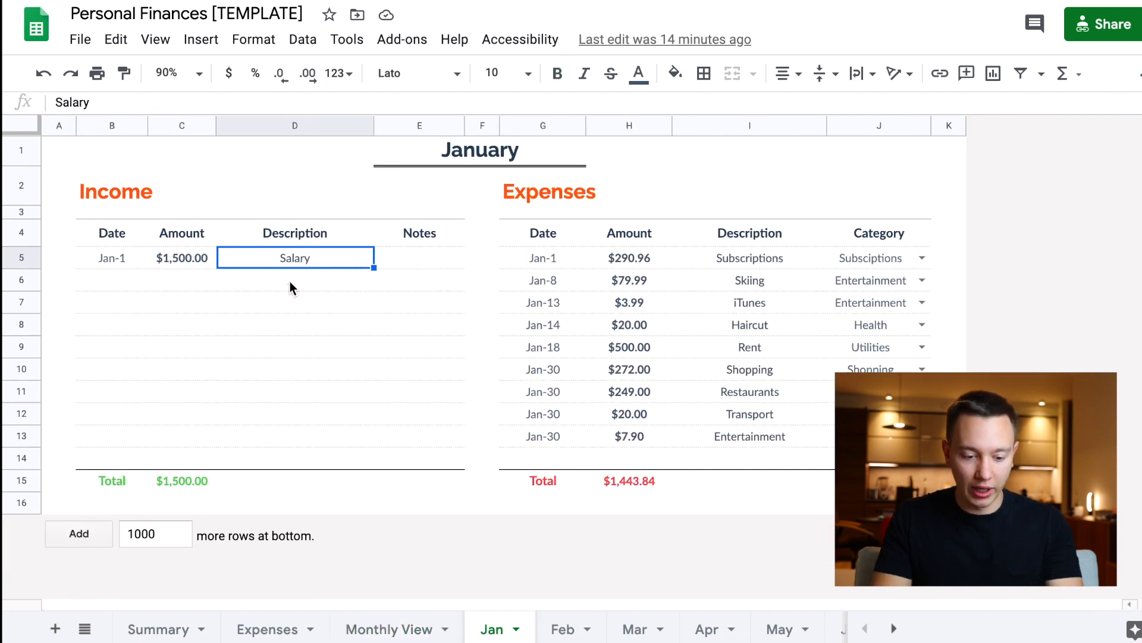
Replace the description of January's salary entry with "qwqwq" to test the link to Monthly View.
left_click(291, 284)
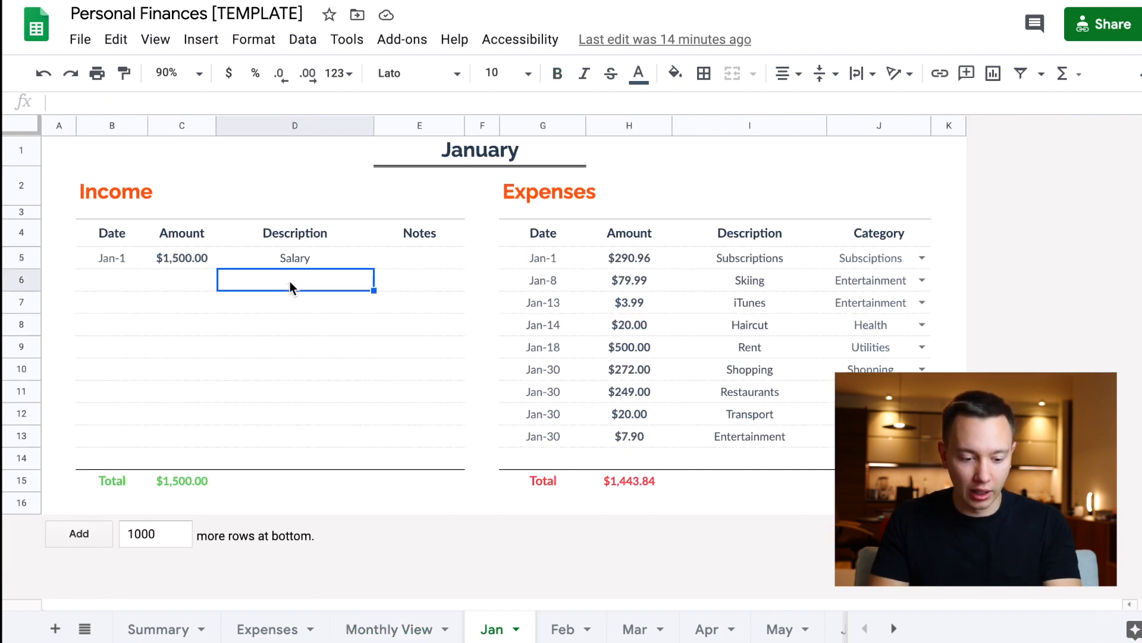
left_click(288, 254)
key("Delete")
type("qwqwq")
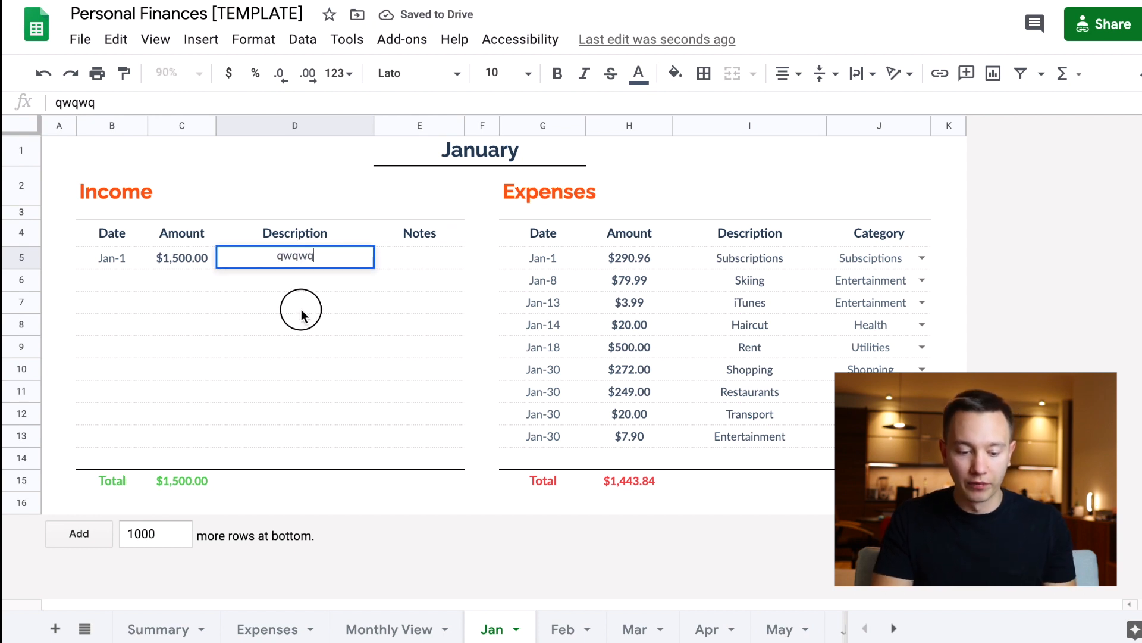
left_click(302, 310)
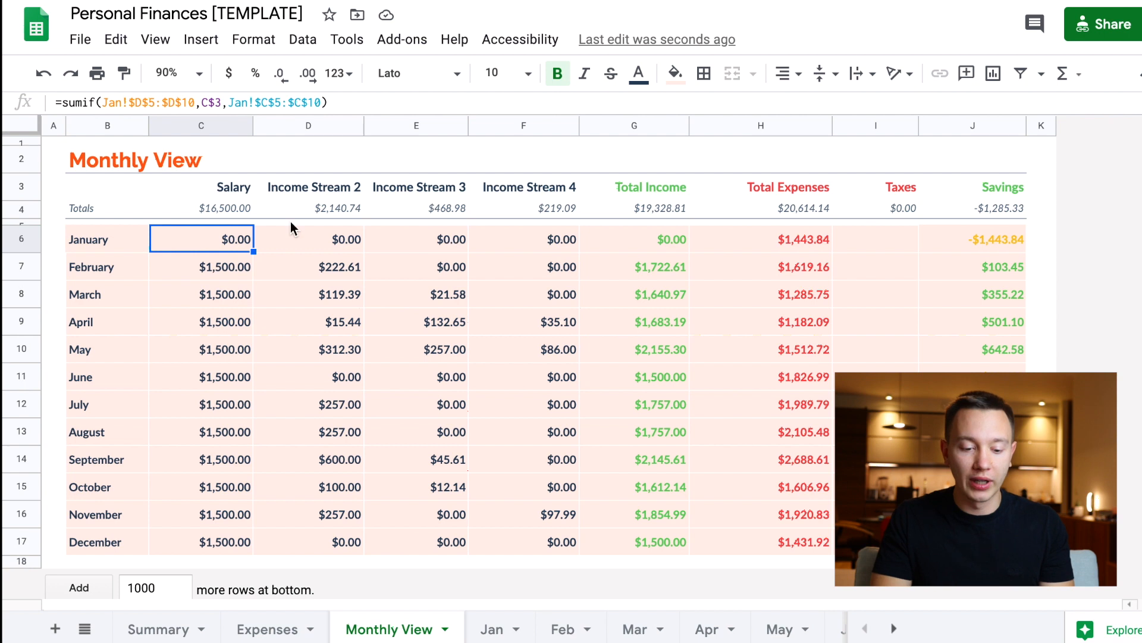
Examine the January row in Monthly View from Salary through Income Streams 2 to 4 to Total Income, including the formulas.
key("Right")
key("Right")
key("Right")
key("Right")
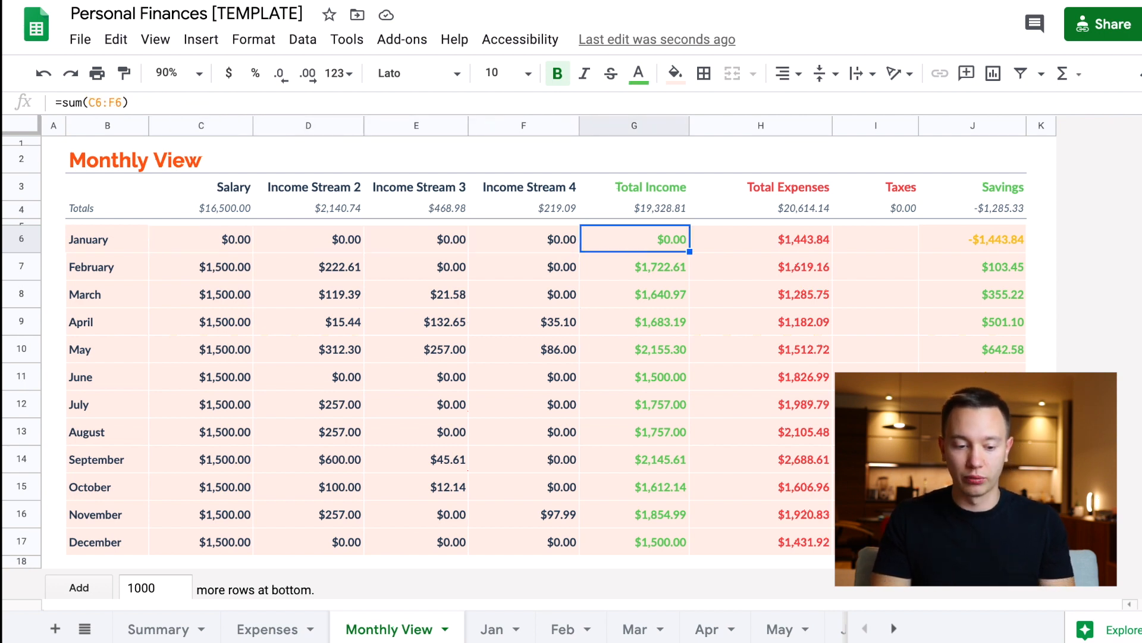
key("Left")
key("Left")
key("Left")
key("Left")
key("Right")
key("Right")
key("Right")
key("Right")
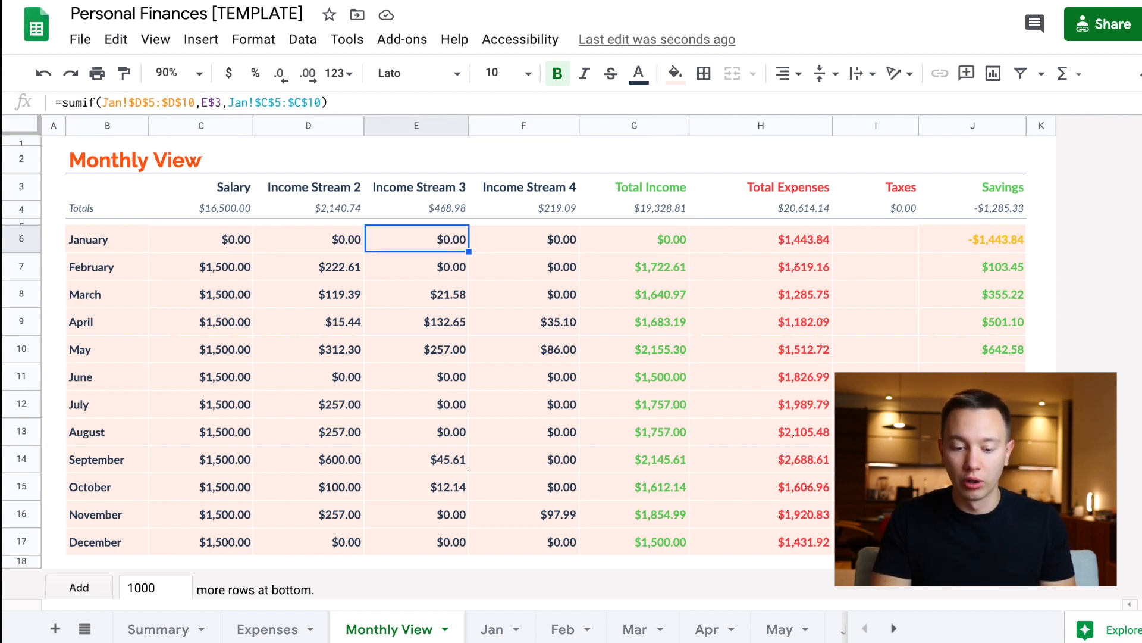
key("Left")
key("Left")
key("Left")
key("Left")
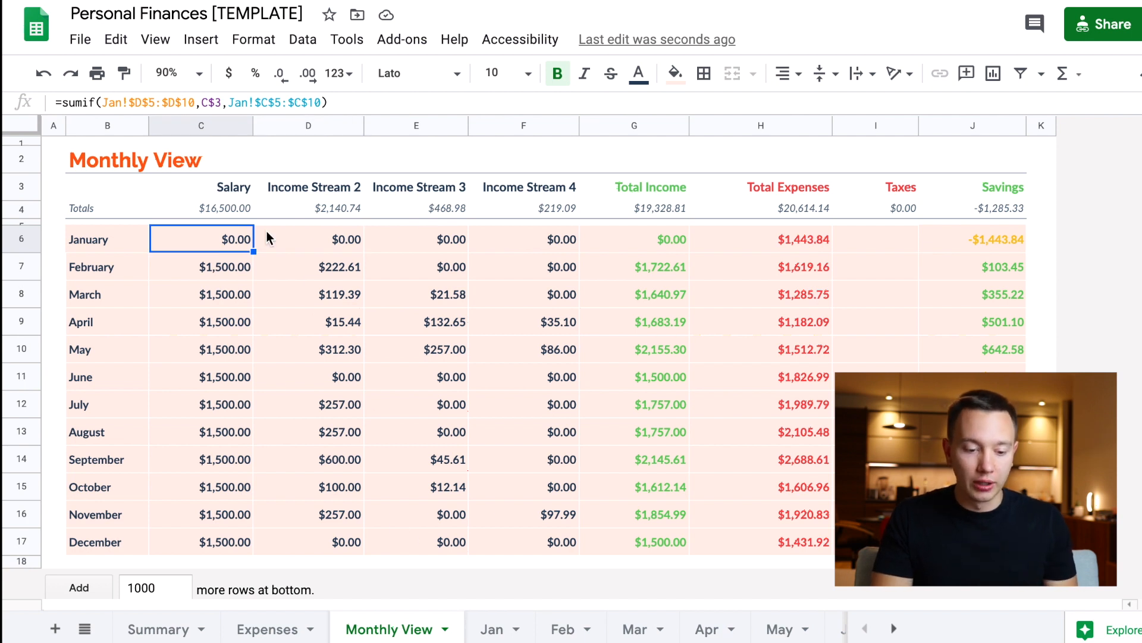
Review the income column headers in Monthly View from Salary to Income Stream 4.
left_click(225, 189)
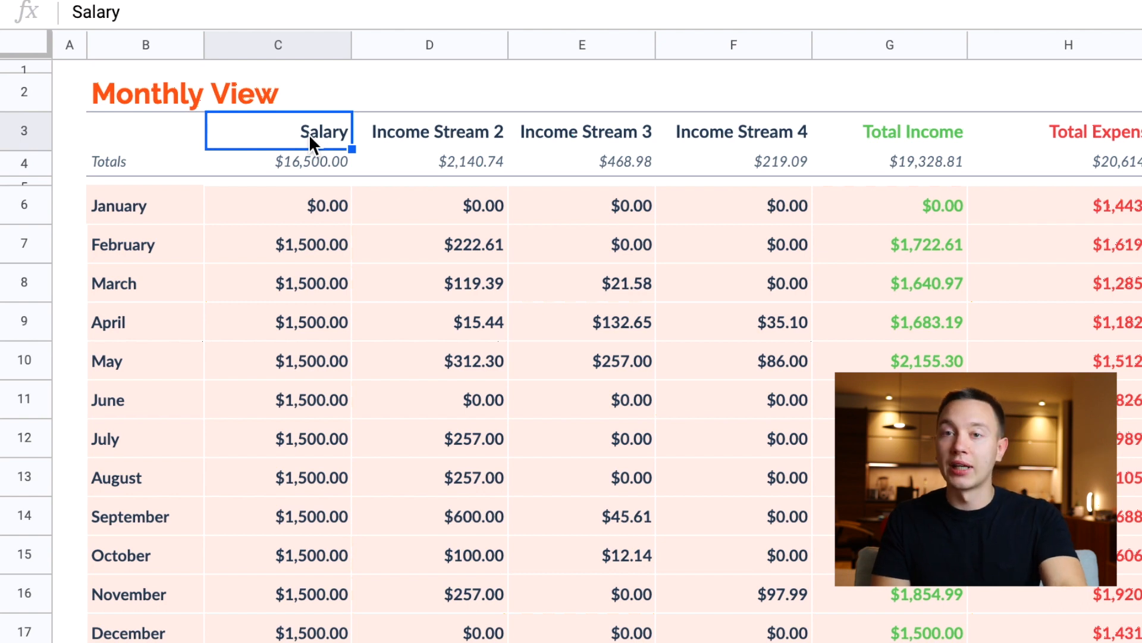
key("Right")
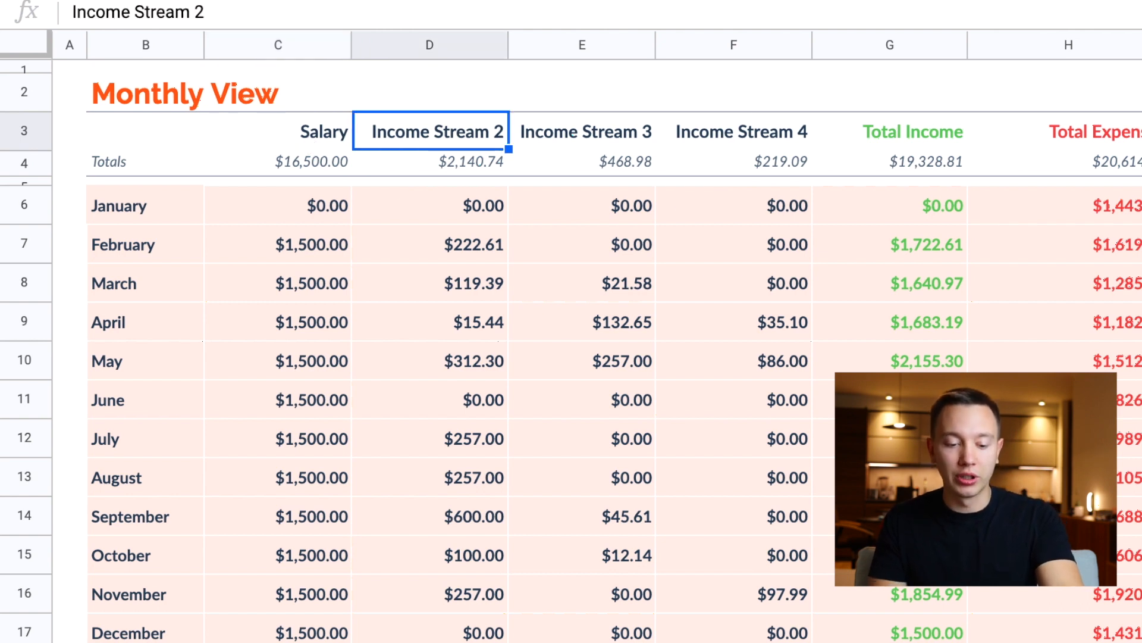
key("Right")
key("Right")
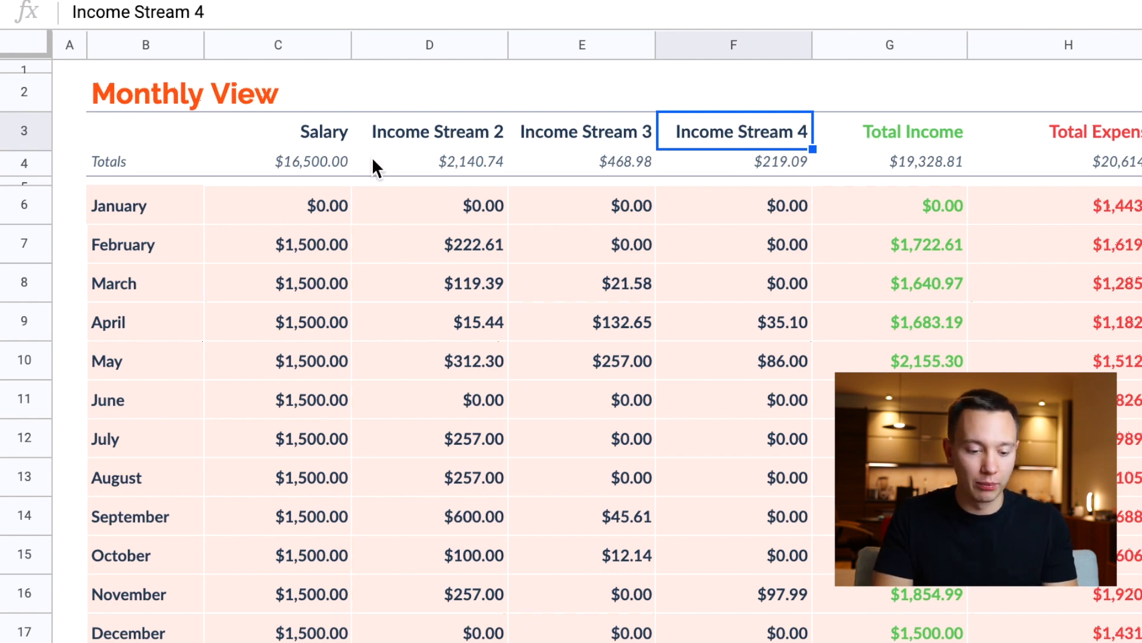
Rename the Salary column header in Monthly View to "income".
left_click(335, 140)
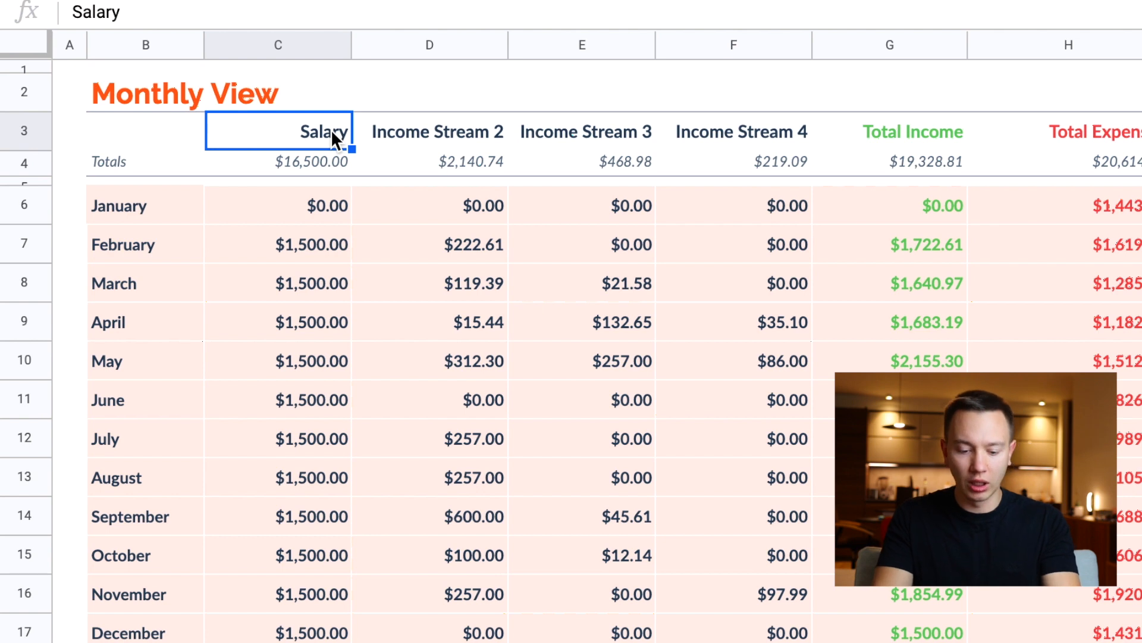
type("income")
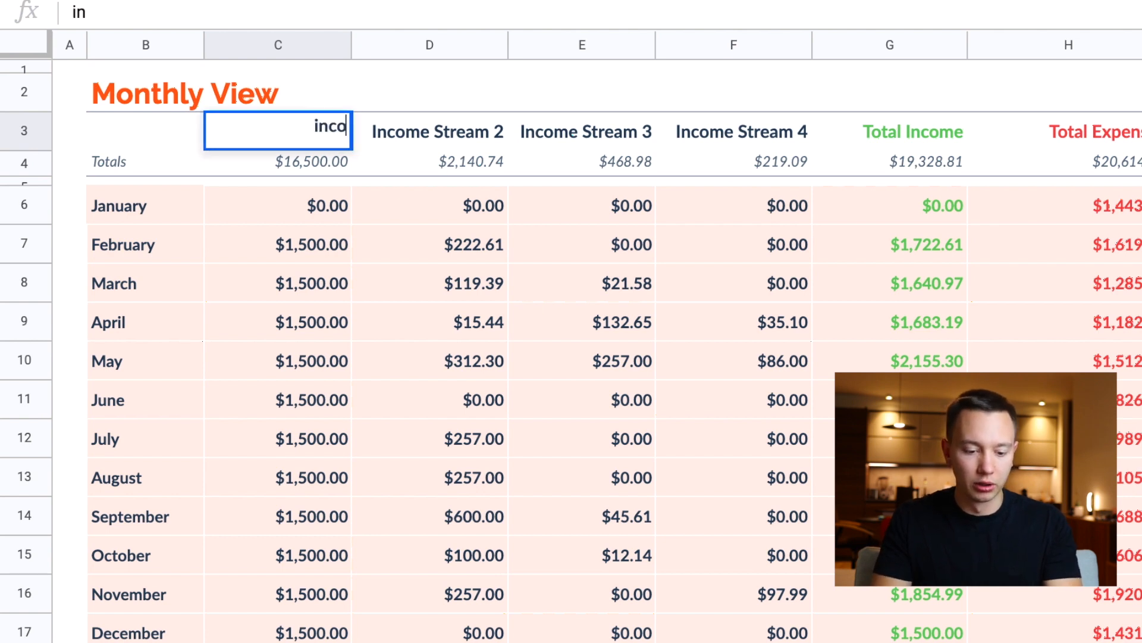
left_click(392, 220)
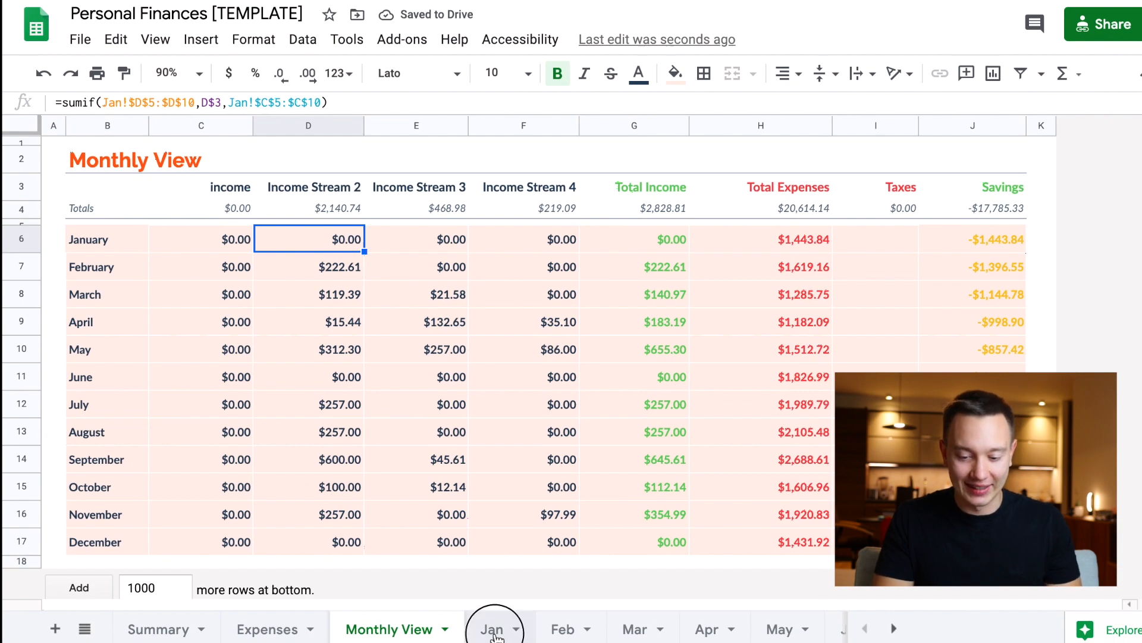
Set the description of the Jan-1 income entry in the Jan sheet to "income".
left_click(496, 631)
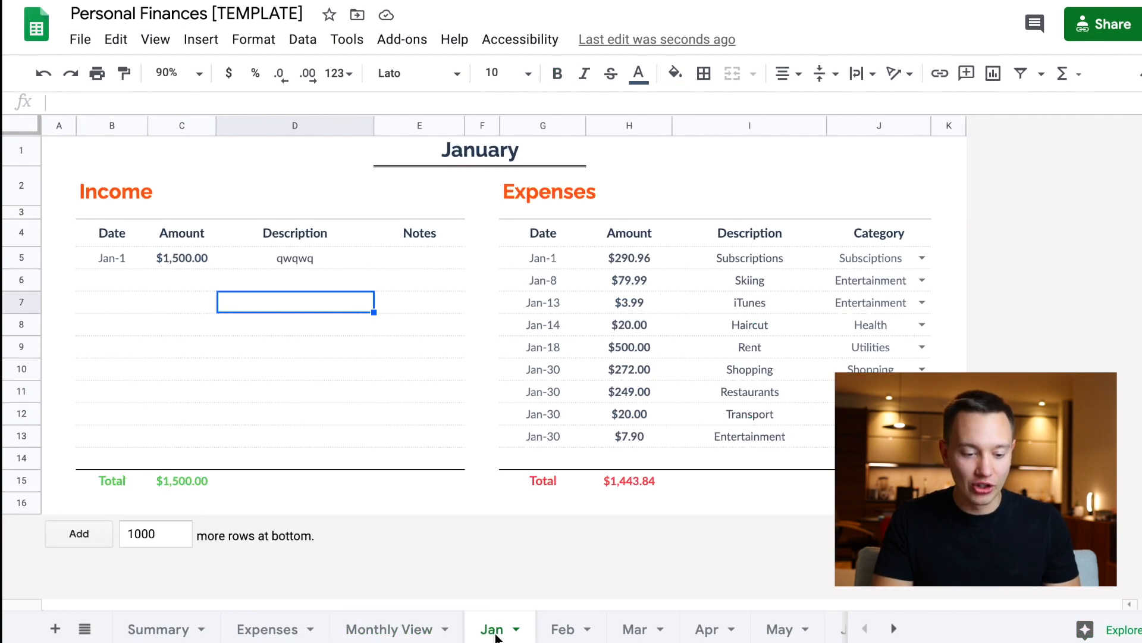
left_click(313, 262)
type("income")
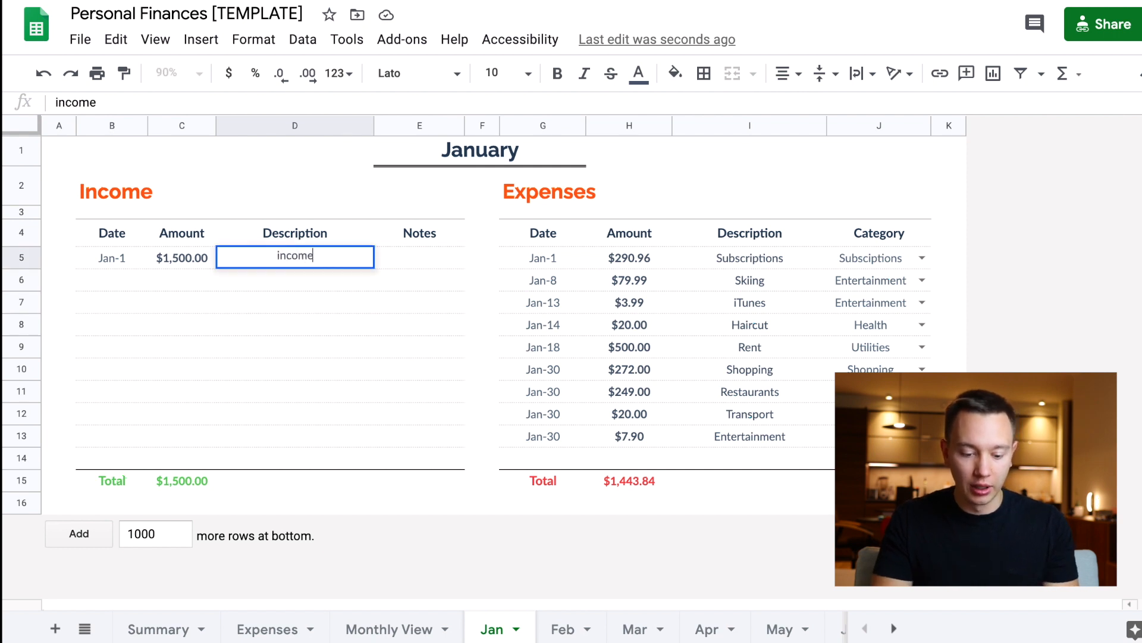
key("Return")
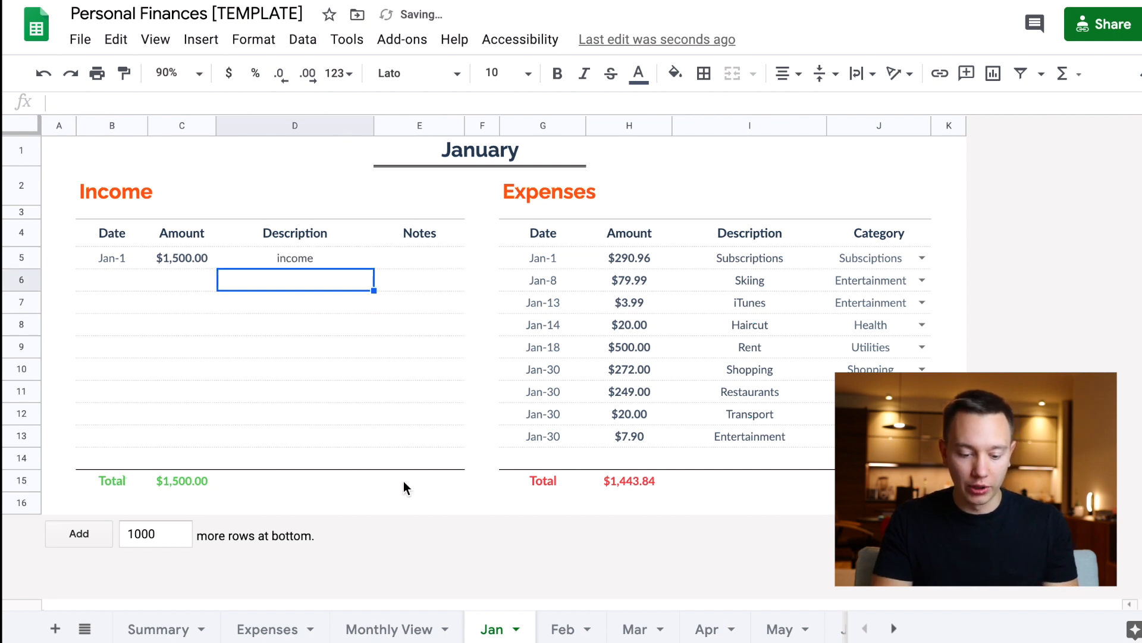
Check January's income cell in Monthly View and rename the "income" column header back to "Salary".
left_click(397, 635)
left_click(218, 241)
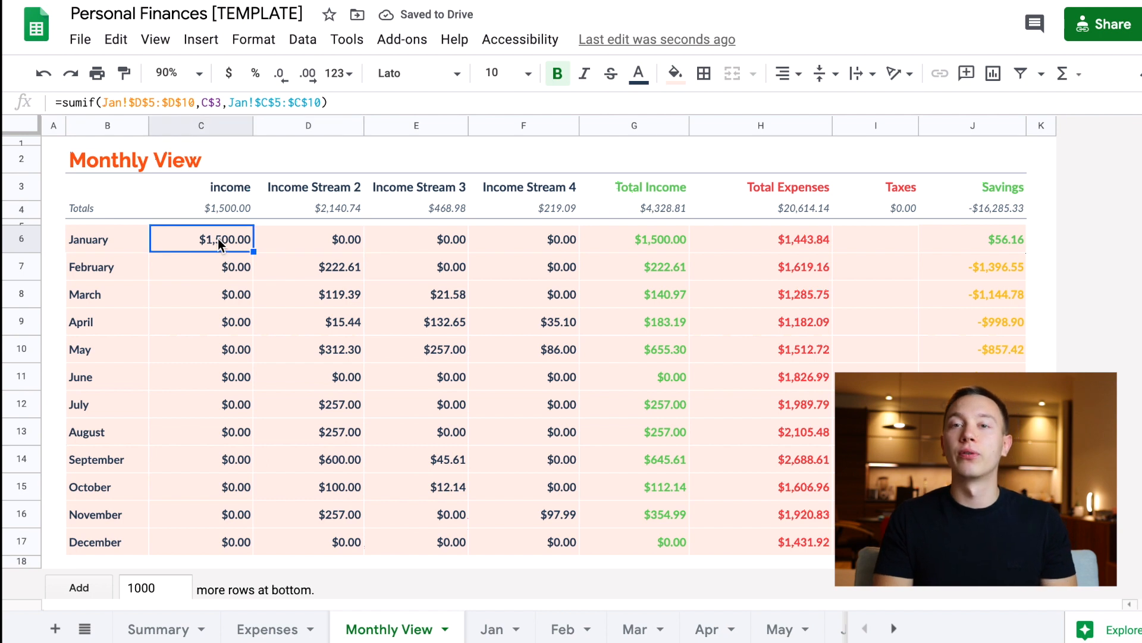
left_click(220, 188)
type("Salary")
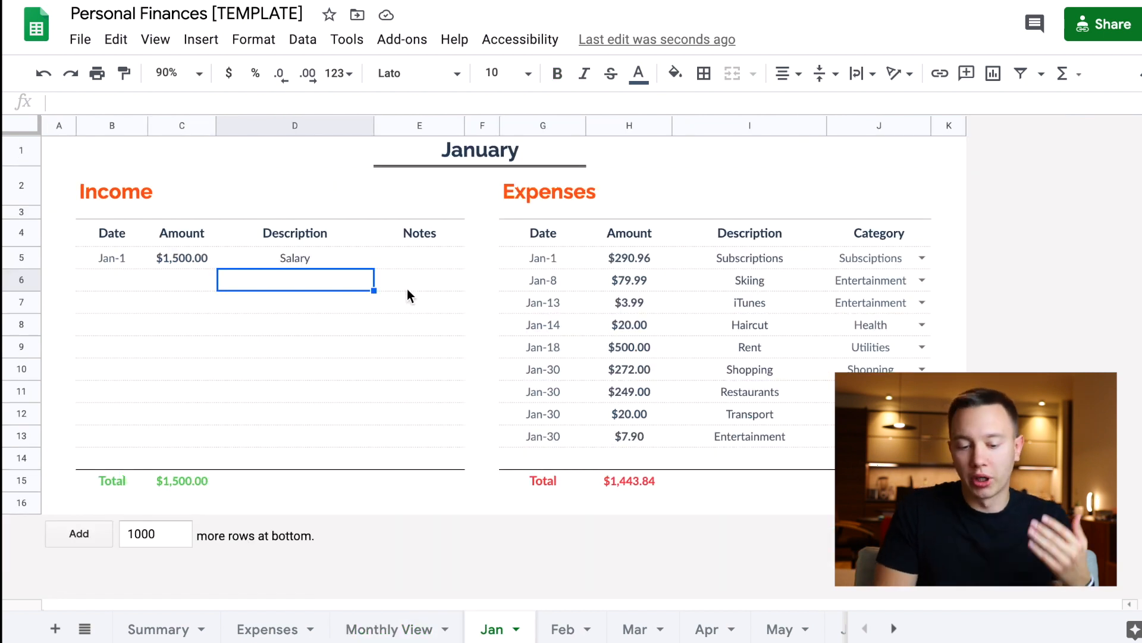
Inspect the salary entry's Notes cell and the amount formula and description of January's Subscriptions expense.
left_click(420, 278)
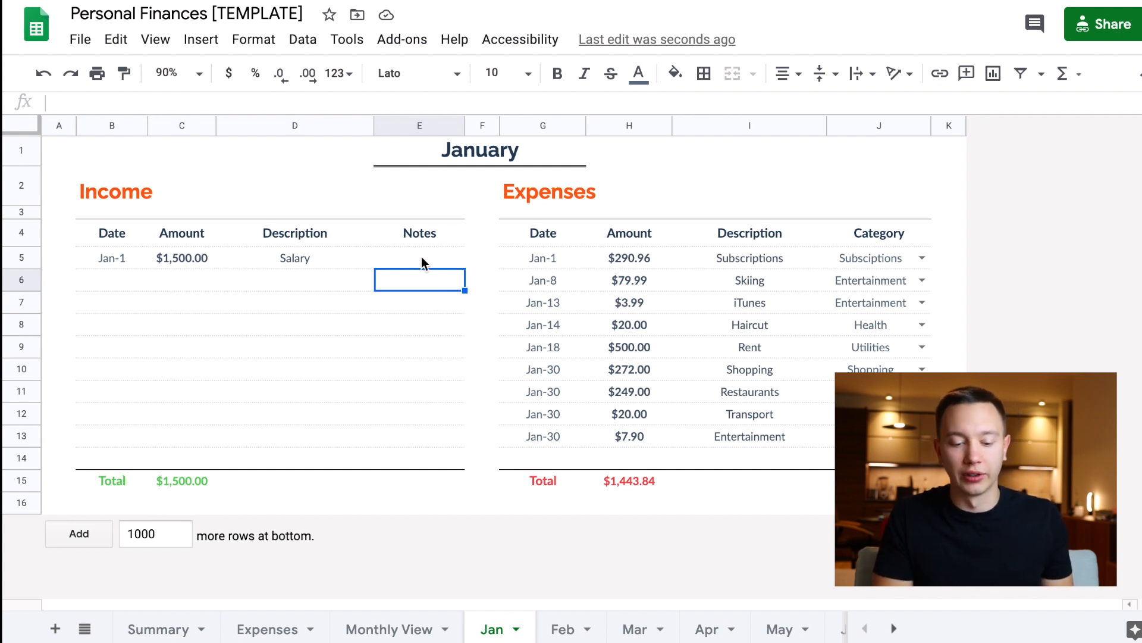
left_click(422, 259)
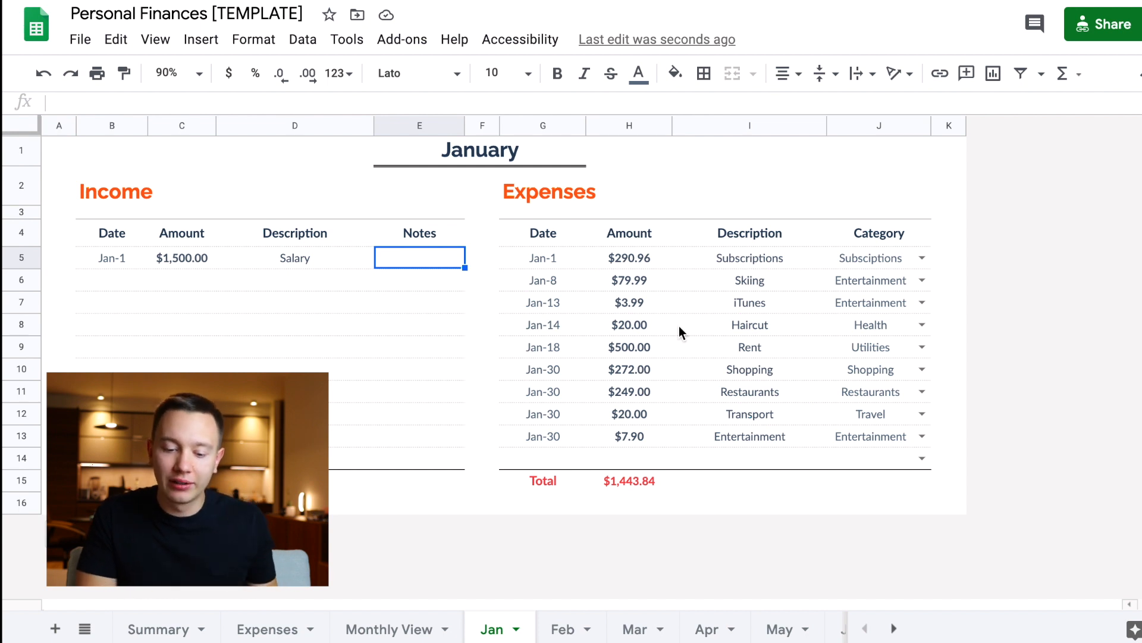
left_click(638, 263)
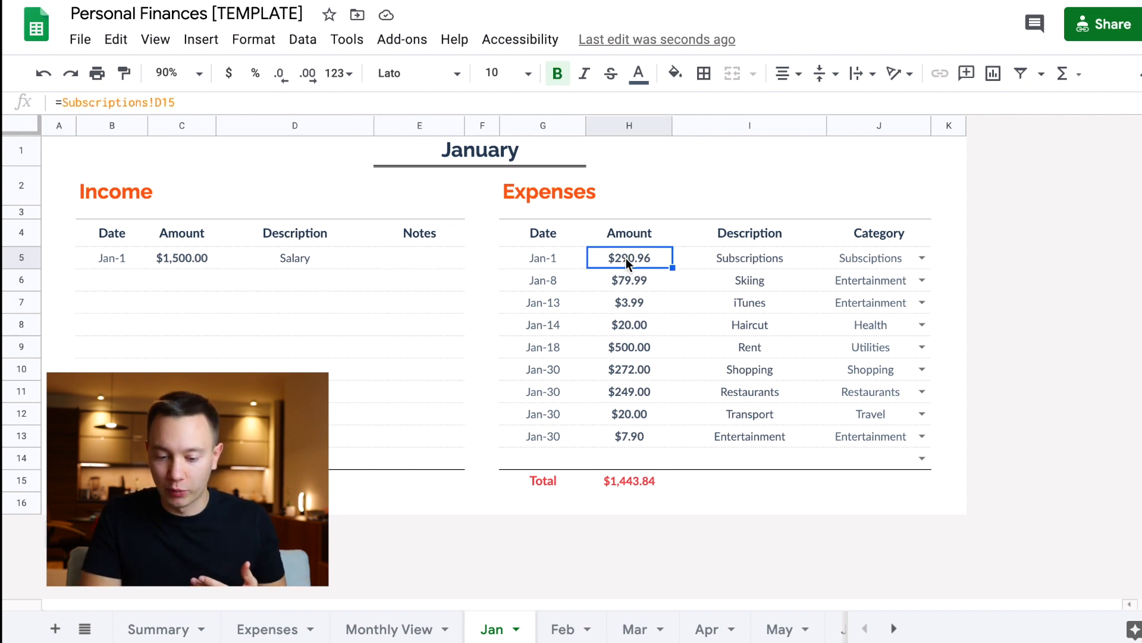
left_click(752, 259)
left_click(656, 260)
key("Right")
key("Left")
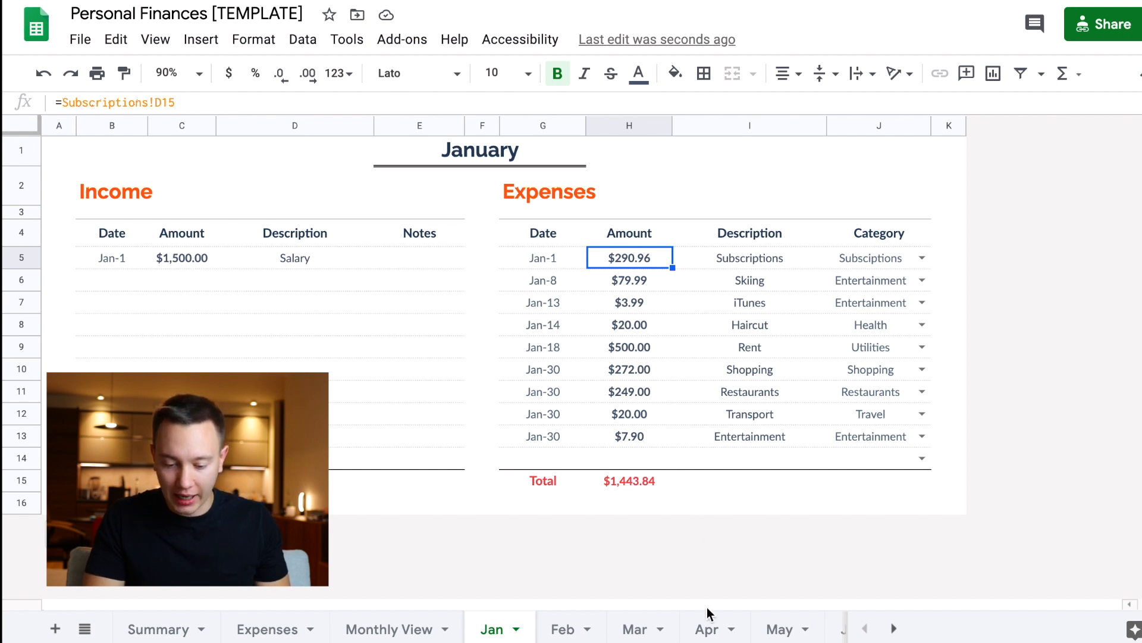
Open the Subscriptions sheet that the January Subscriptions amount refers to.
scroll(713, 632, "right", 10)
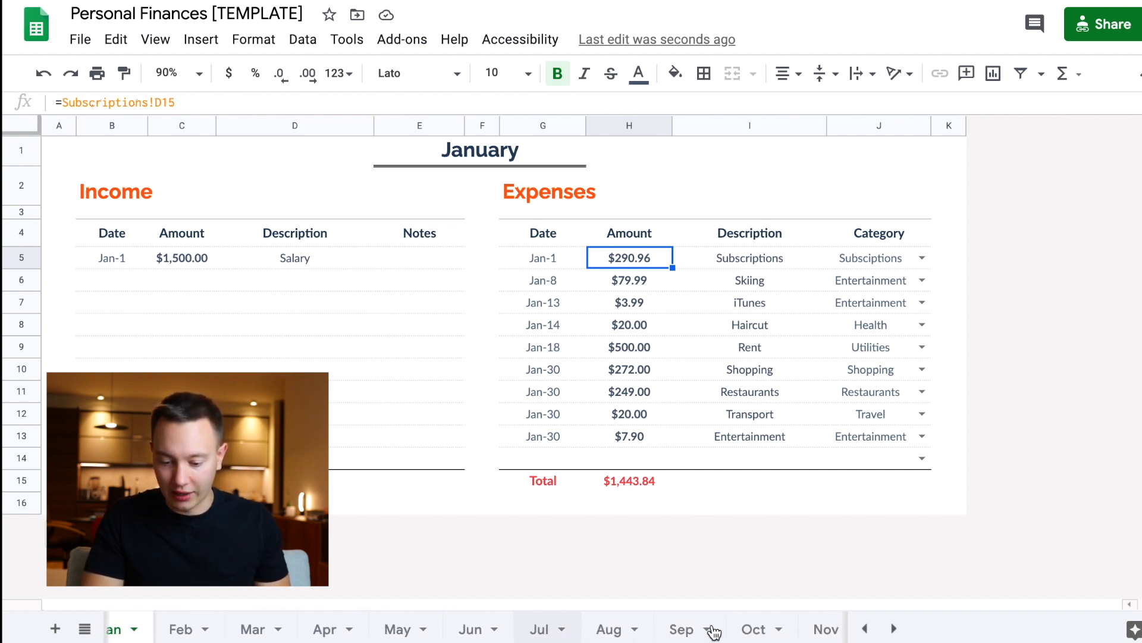
scroll(714, 632, "right", 8)
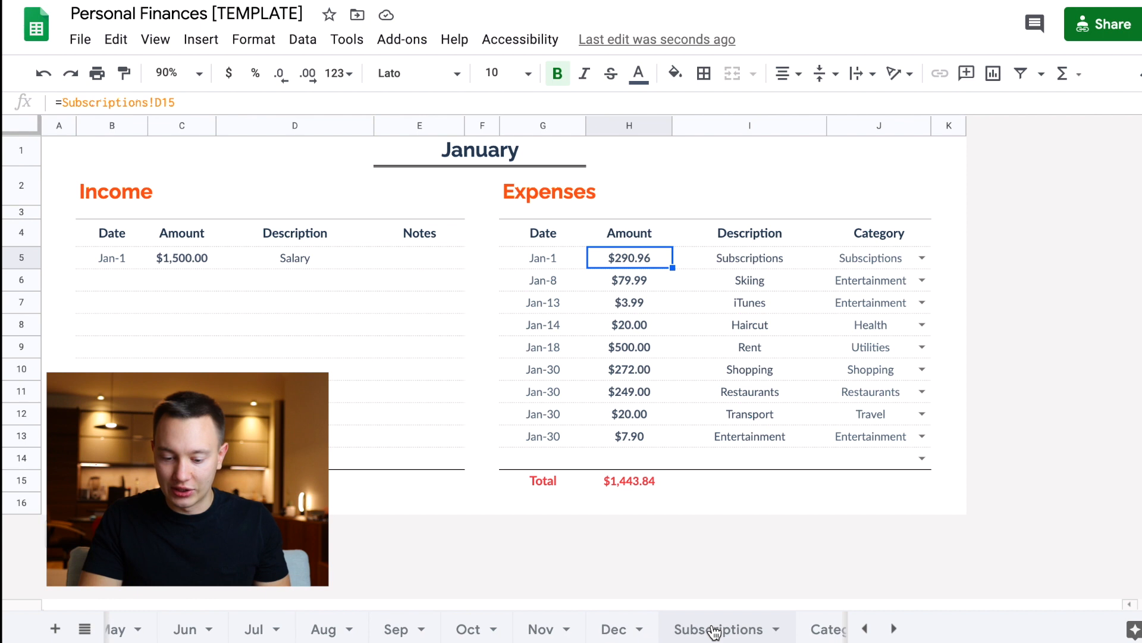
scroll(685, 629, "right", 1)
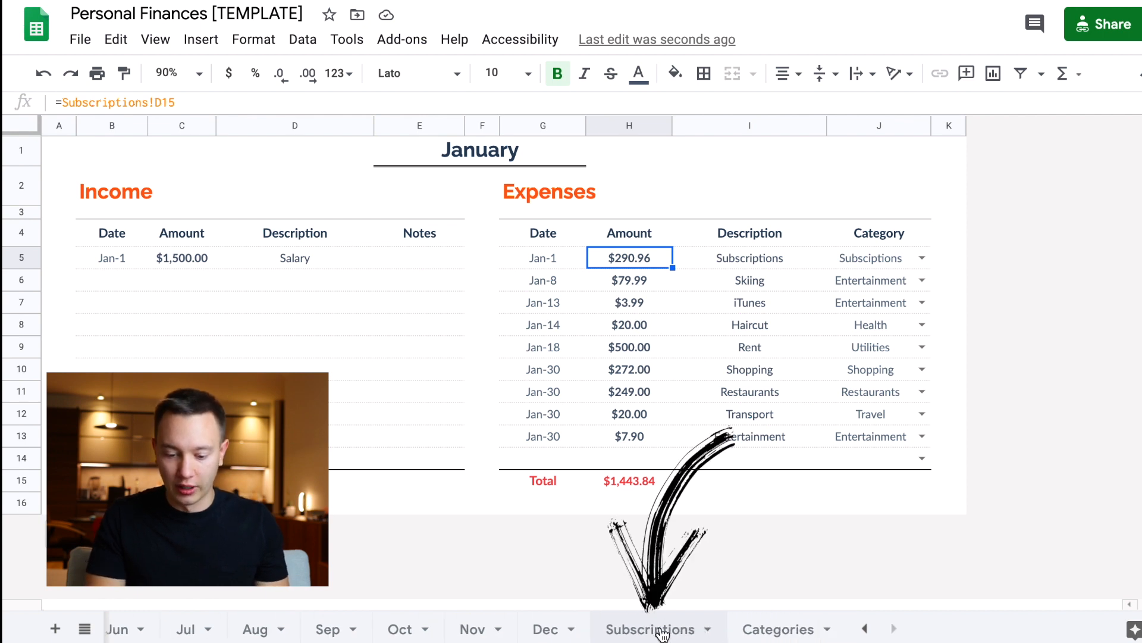
left_click(662, 632)
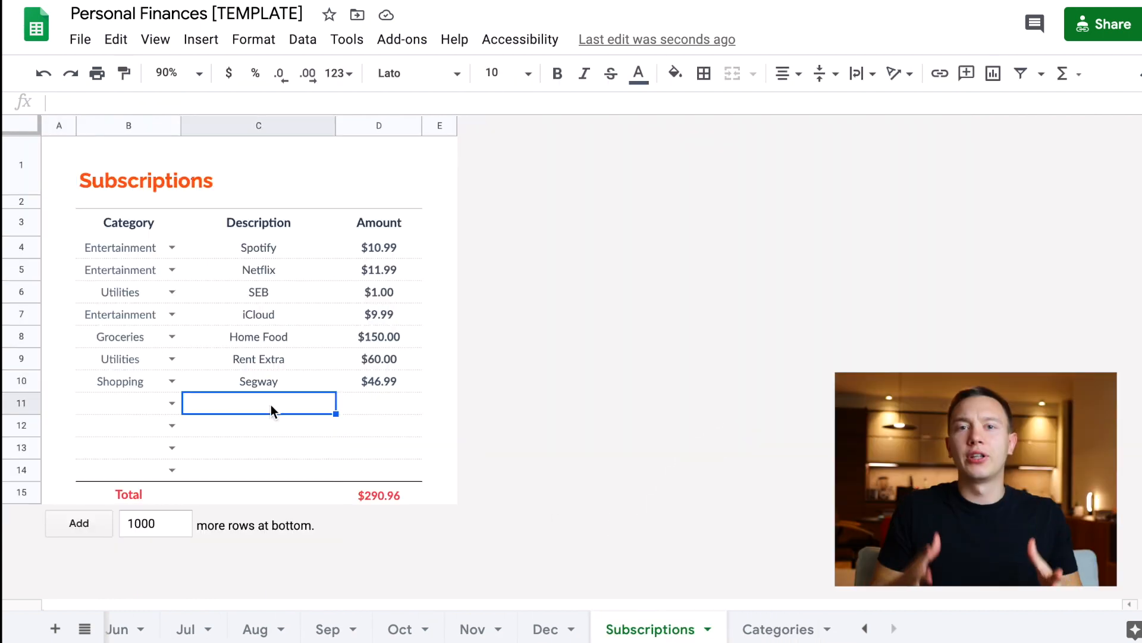